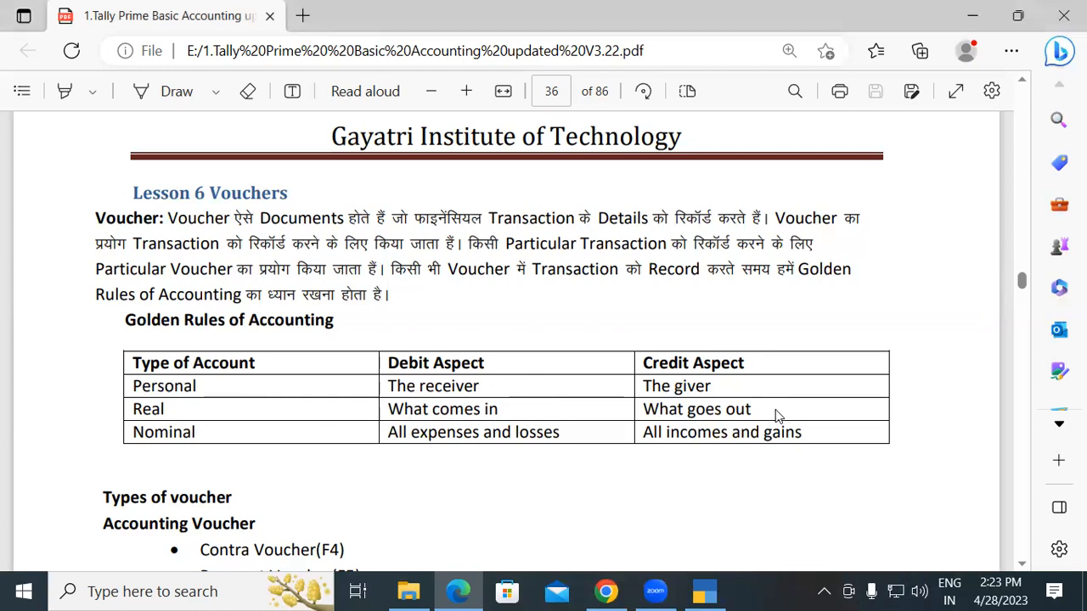
# Step: Read through the accounting and inventory voucher types in Lesson 6, down to the Business Scenario paragraph
pyautogui.scroll(-3, 775, 409)
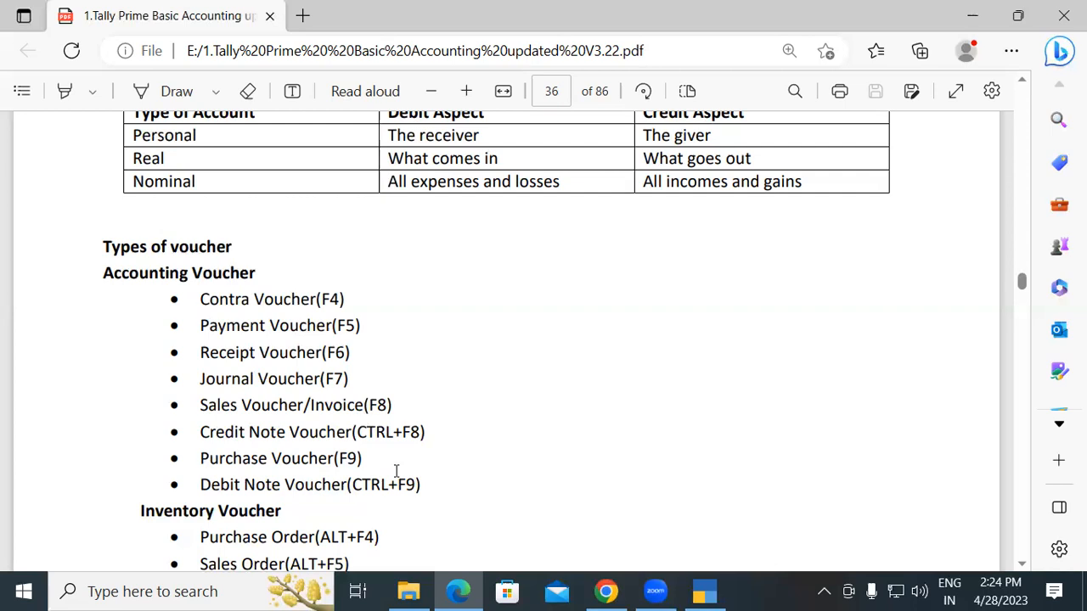
pyautogui.scroll(-3, 395, 471)
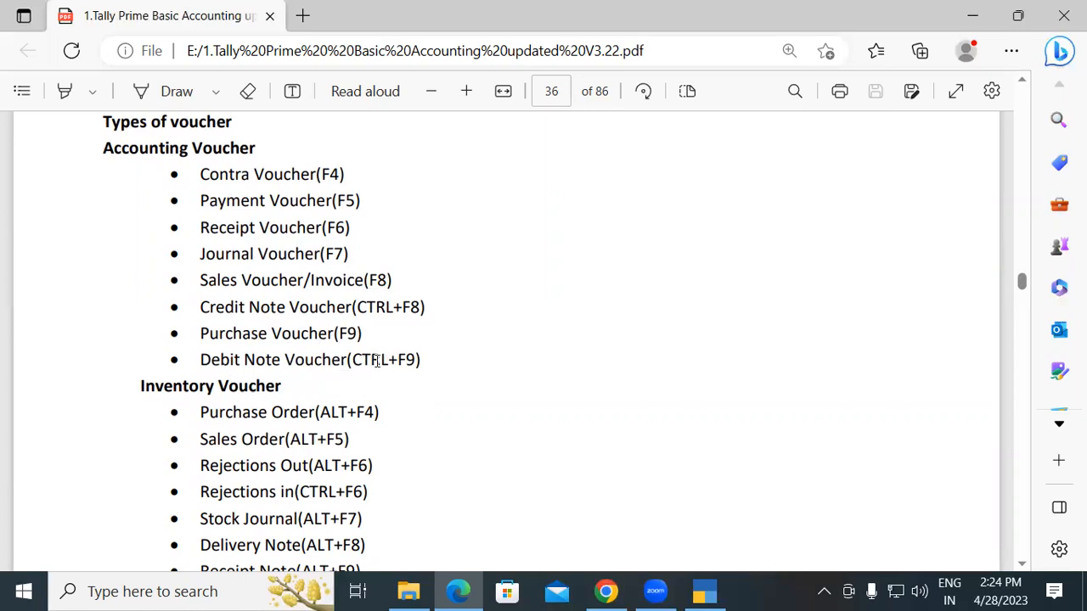
pyautogui.moveTo(354, 359); pyautogui.dragTo(453, 366)
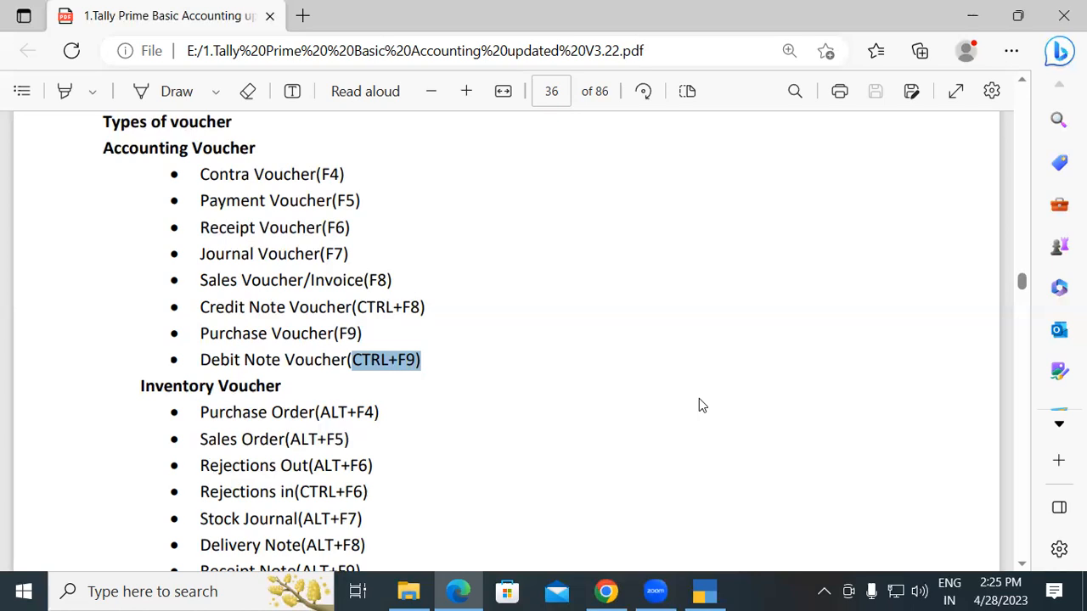
pyautogui.click(627, 129)
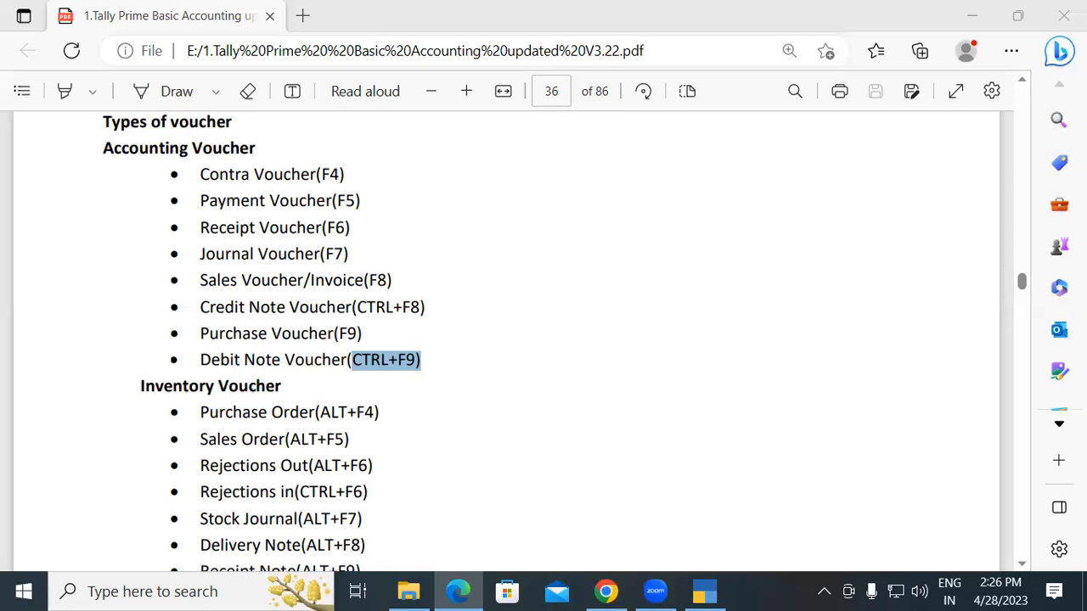
pyautogui.click(534, 299)
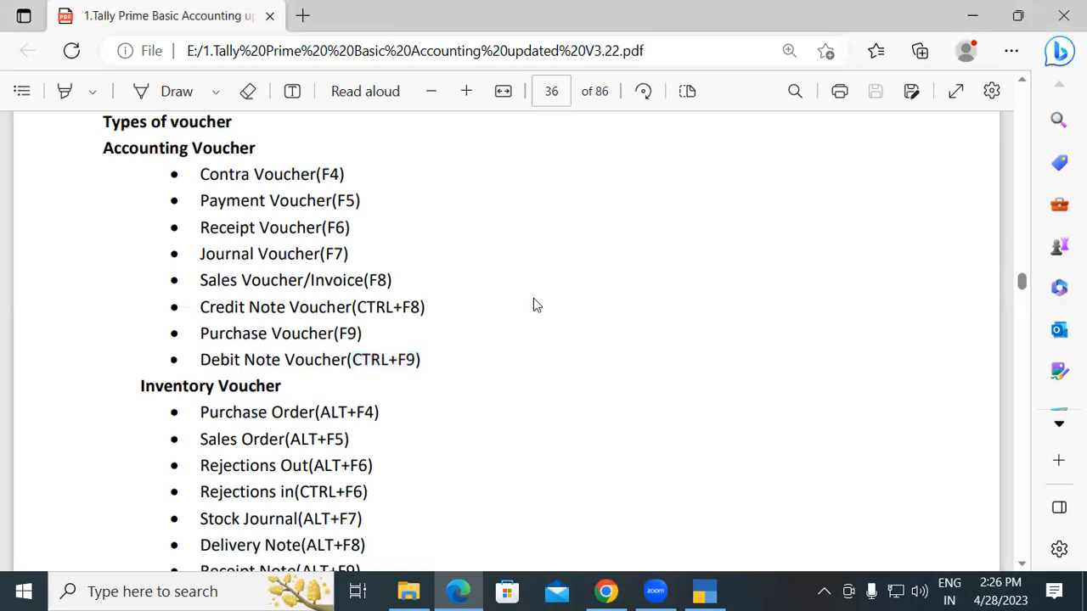
pyautogui.scroll(-5, 534, 299)
pyautogui.scroll(-3, 534, 299)
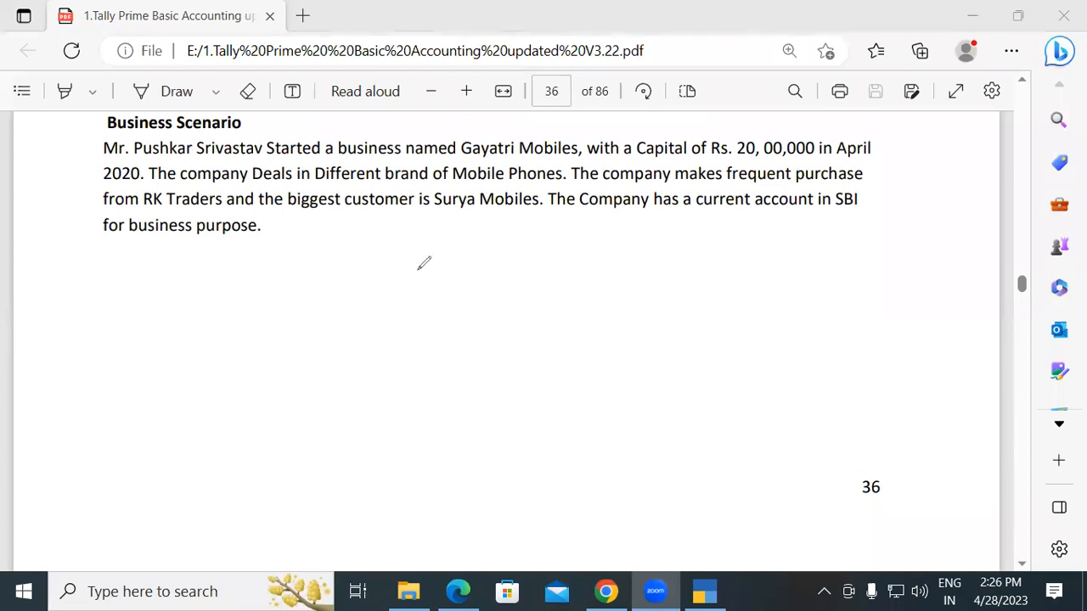
# Step: Sketch a red diagram below the Business Scenario: P, a curved arrow to B labelled "20L", and a check mark beside B
pyautogui.moveTo(424, 262); pyautogui.dragTo(442, 271)
pyautogui.moveTo(716, 225); pyautogui.dragTo(711, 270)
pyautogui.moveTo(441, 320)
pyautogui.mouseDown()
pyautogui.moveTo(548, 356)
pyautogui.moveTo(652, 292)
pyautogui.moveTo(659, 266)
pyautogui.moveTo(656, 298)
pyautogui.mouseUp()
pyautogui.moveTo(576, 383)
pyautogui.mouseDown()
pyautogui.moveTo(570, 408)
pyautogui.moveTo(595, 415)
pyautogui.moveTo(606, 387)
pyautogui.moveTo(672, 391)
pyautogui.mouseUp()
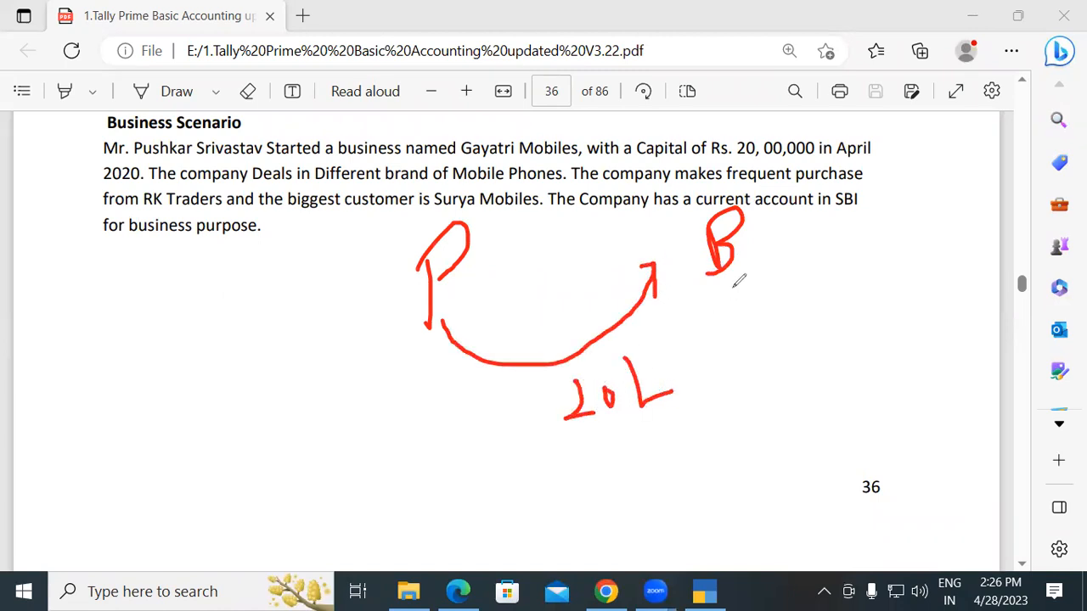
pyautogui.moveTo(742, 289); pyautogui.dragTo(781, 239)
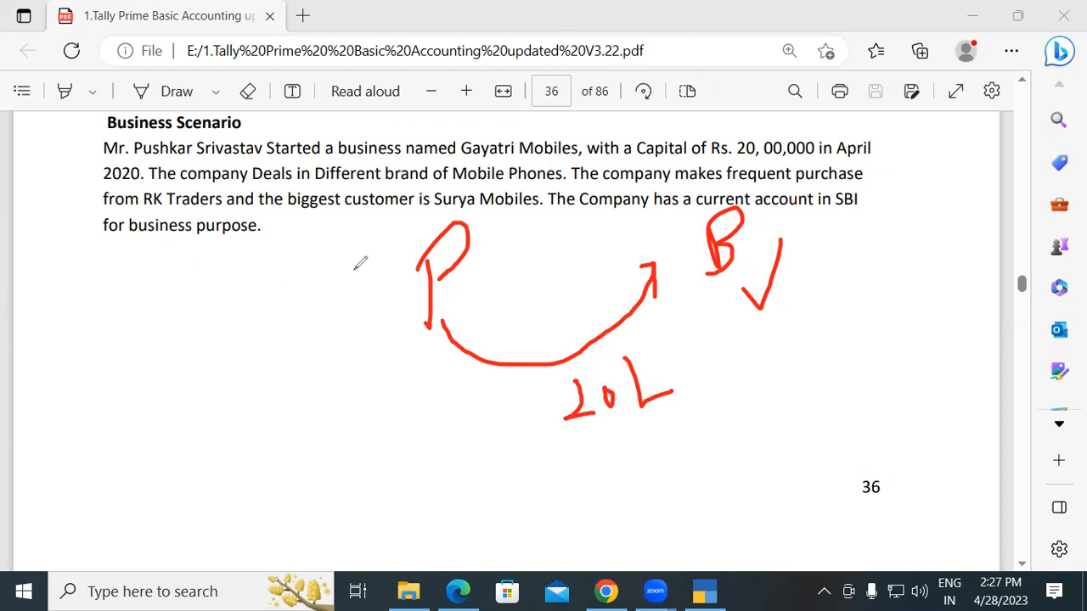
# Step: Handwrite the short notes "Re gas", "Pu" and "Sa" beside the letter P in the diagram
pyautogui.moveTo(88, 338)
pyautogui.mouseDown()
pyautogui.moveTo(93, 376)
pyautogui.moveTo(126, 306)
pyautogui.moveTo(123, 351)
pyautogui.moveTo(134, 333)
pyautogui.moveTo(148, 348)
pyautogui.moveTo(133, 439)
pyautogui.mouseUp()
pyautogui.moveTo(138, 380)
pyautogui.mouseDown()
pyautogui.moveTo(145, 395)
pyautogui.moveTo(173, 392)
pyautogui.moveTo(180, 413)
pyautogui.mouseUp()
pyautogui.moveTo(211, 234)
pyautogui.mouseDown()
pyautogui.moveTo(206, 295)
pyautogui.moveTo(210, 268)
pyautogui.moveTo(247, 265)
pyautogui.mouseUp()
pyautogui.moveTo(246, 246); pyautogui.dragTo(249, 279)
pyautogui.moveTo(241, 319)
pyautogui.mouseDown()
pyautogui.moveTo(219, 357)
pyautogui.moveTo(274, 346)
pyautogui.mouseUp()
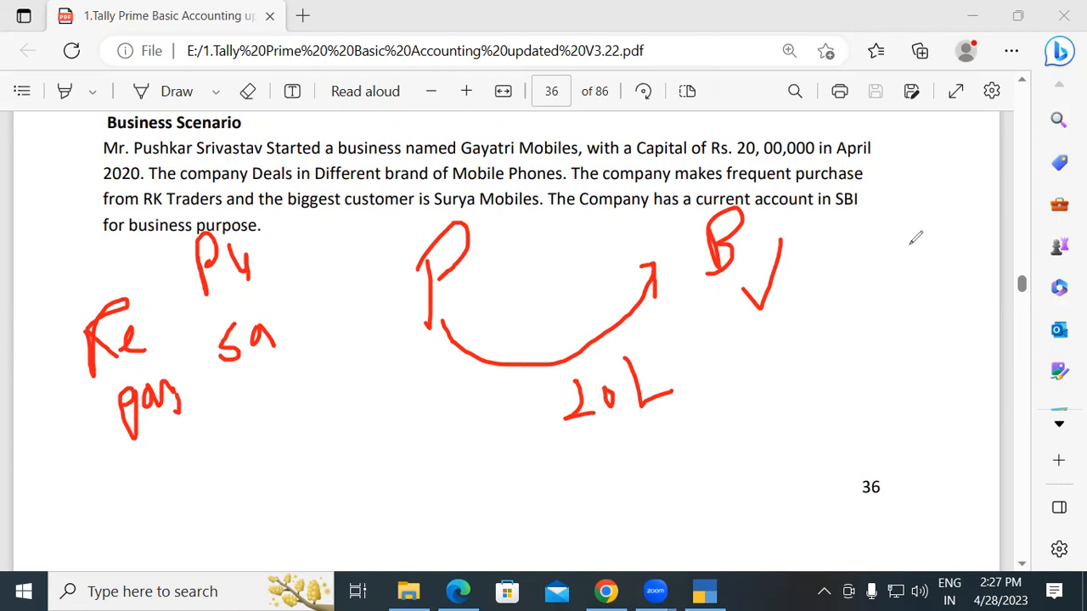
# Step: Draw more check marks beside the letter B and a vertical line down to the handwritten word "Sundry"
pyautogui.moveTo(800, 240); pyautogui.dragTo(884, 179)
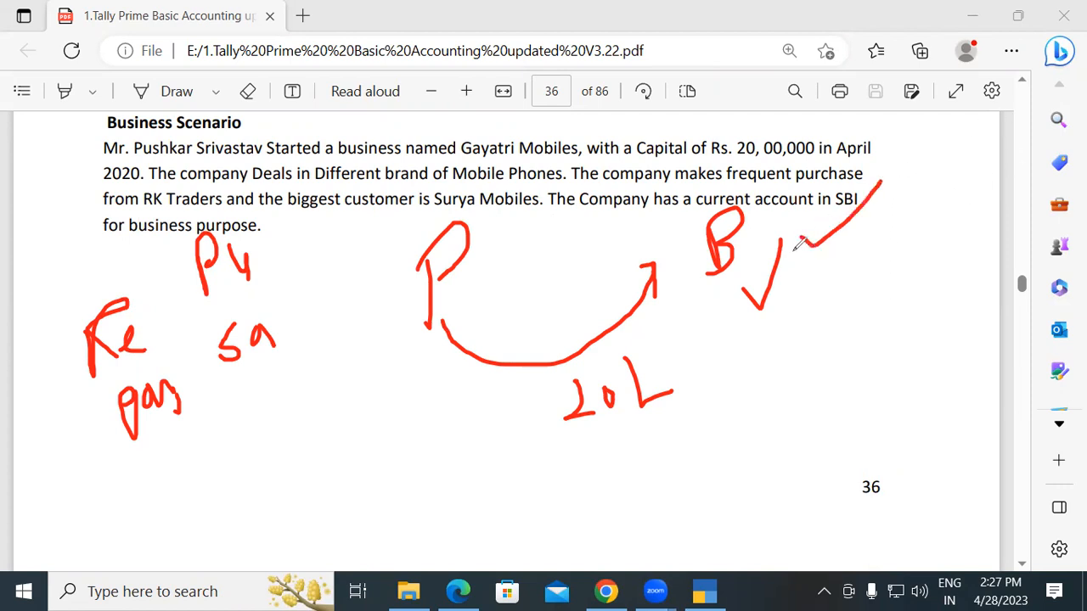
pyautogui.moveTo(792, 243); pyautogui.dragTo(894, 197)
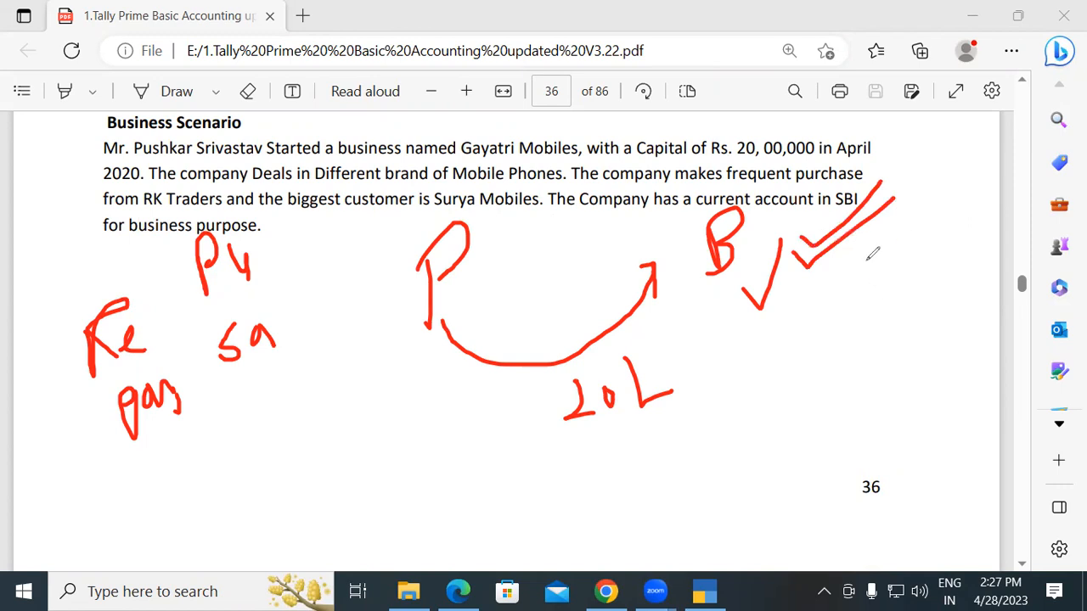
pyautogui.moveTo(764, 310); pyautogui.dragTo(868, 206)
pyautogui.moveTo(837, 276); pyautogui.dragTo(849, 430)
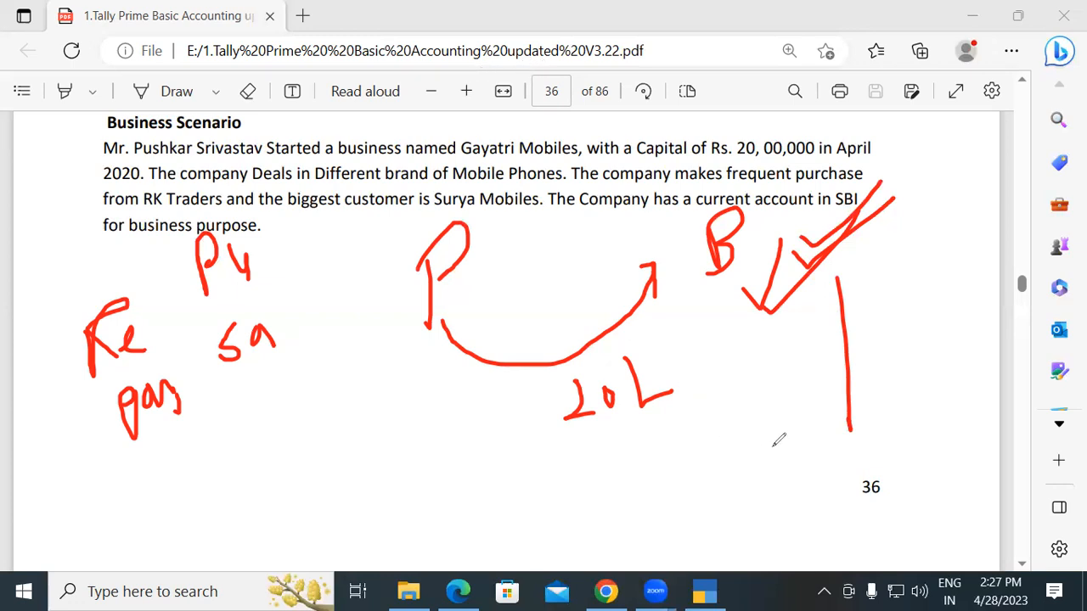
pyautogui.moveTo(789, 423); pyautogui.dragTo(791, 480)
pyautogui.moveTo(803, 440); pyautogui.dragTo(843, 463)
pyautogui.moveTo(859, 424); pyautogui.dragTo(917, 432)
pyautogui.moveTo(928, 379)
pyautogui.mouseDown()
pyautogui.moveTo(968, 457)
pyautogui.moveTo(977, 381)
pyautogui.moveTo(998, 401)
pyautogui.moveTo(1010, 480)
pyautogui.mouseUp()
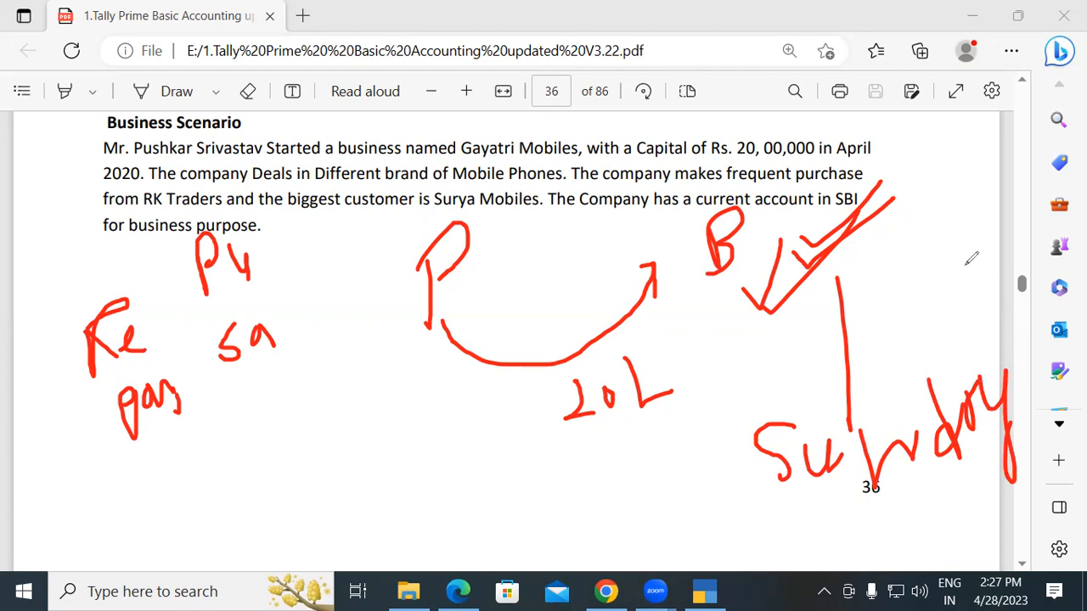
# Step: Handwrite "Income" beyond the page edge, join it to "Sundry" with a curve, and draw a V-shaped mark above it
pyautogui.moveTo(998, 209)
pyautogui.mouseDown()
pyautogui.moveTo(995, 258)
pyautogui.moveTo(1010, 203)
pyautogui.mouseUp()
pyautogui.moveTo(991, 279); pyautogui.dragTo(1014, 262)
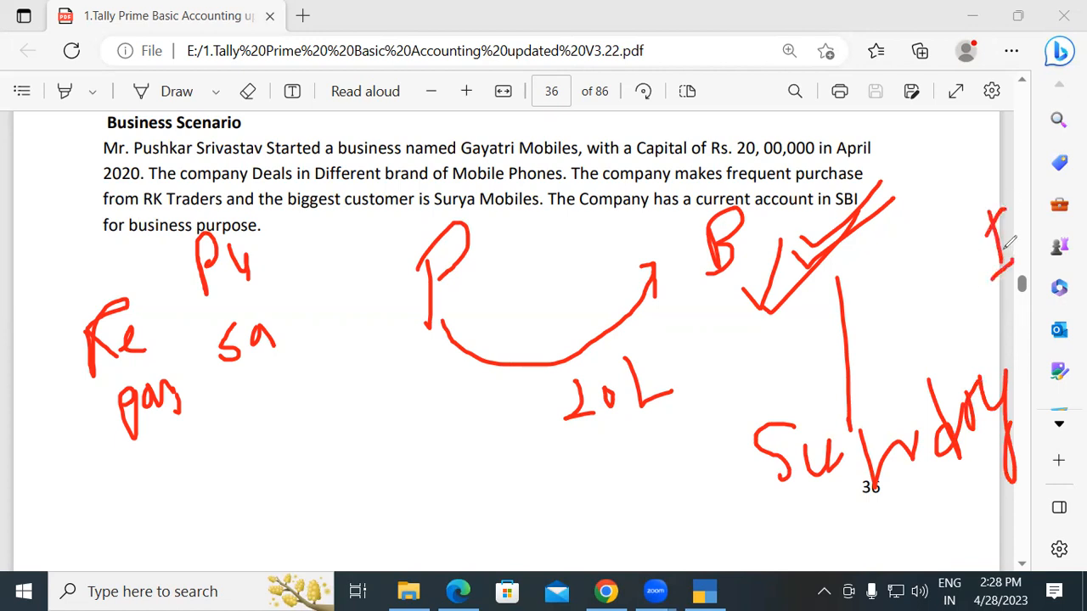
pyautogui.moveTo(1003, 223)
pyautogui.mouseDown()
pyautogui.moveTo(1018, 248)
pyautogui.moveTo(1053, 212)
pyautogui.moveTo(1060, 235)
pyautogui.moveTo(1066, 207)
pyautogui.moveTo(1085, 197)
pyautogui.moveTo(855, 321)
pyautogui.moveTo(902, 450)
pyautogui.moveTo(887, 460)
pyautogui.mouseUp()
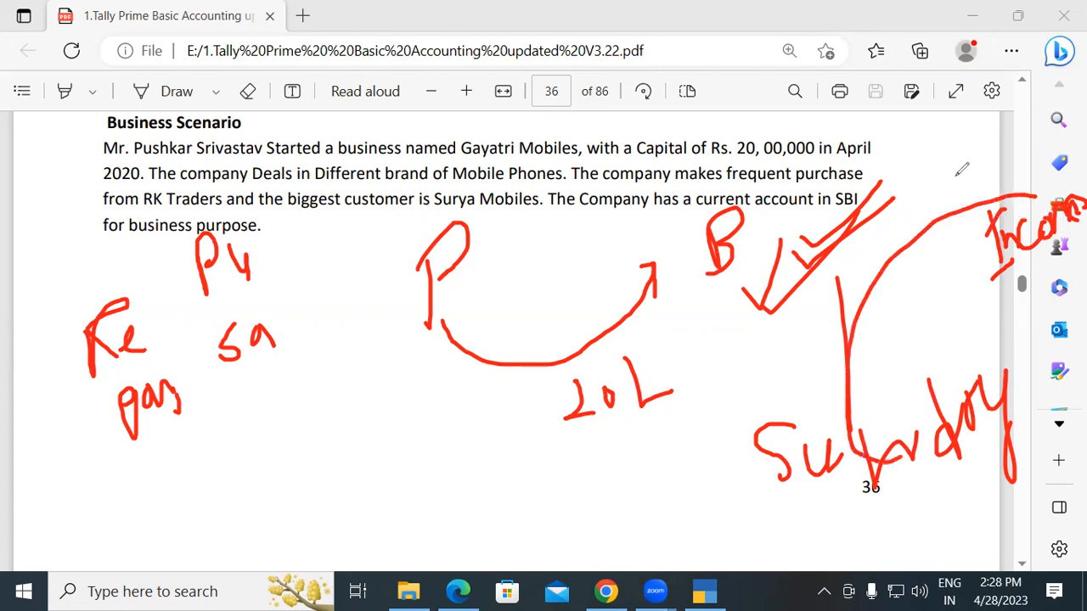
pyautogui.moveTo(955, 85)
pyautogui.mouseDown()
pyautogui.moveTo(1002, 76)
pyautogui.moveTo(1000, 122)
pyautogui.mouseUp()
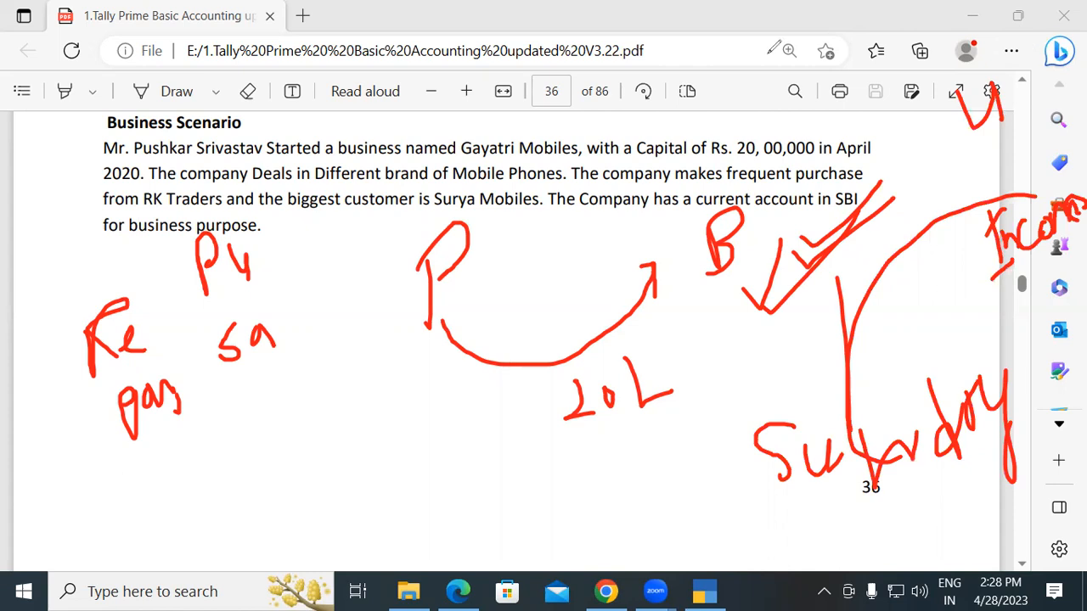
# Step: Clear all the red annotations and go to the Receipt Voucher [F6] section on page 37 of the PDF
pyautogui.click(767, 56)
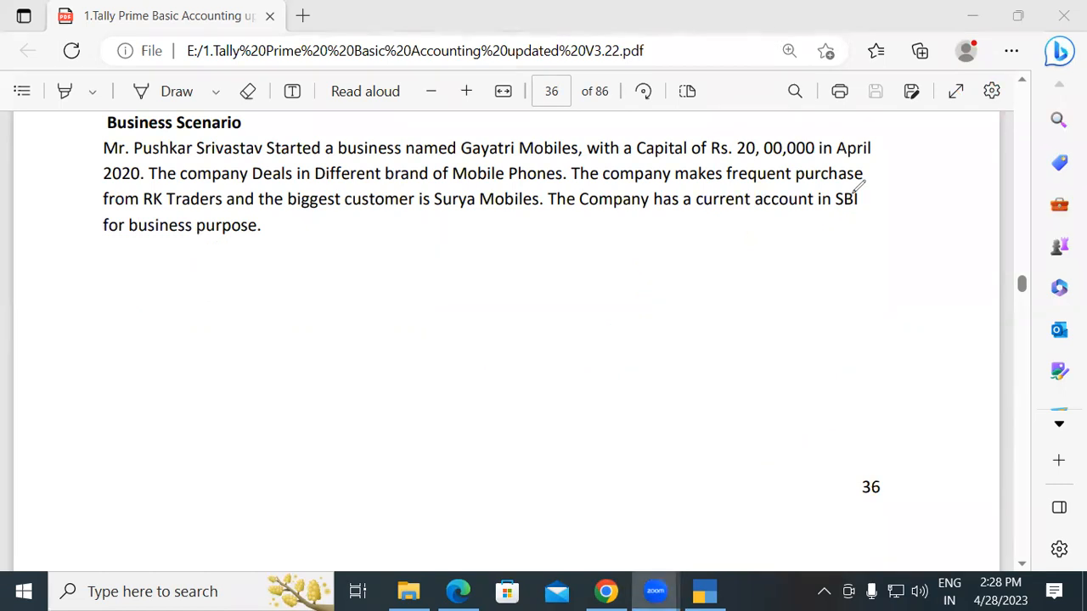
pyautogui.press('Escape')
pyautogui.scroll(-5, 862, 196)
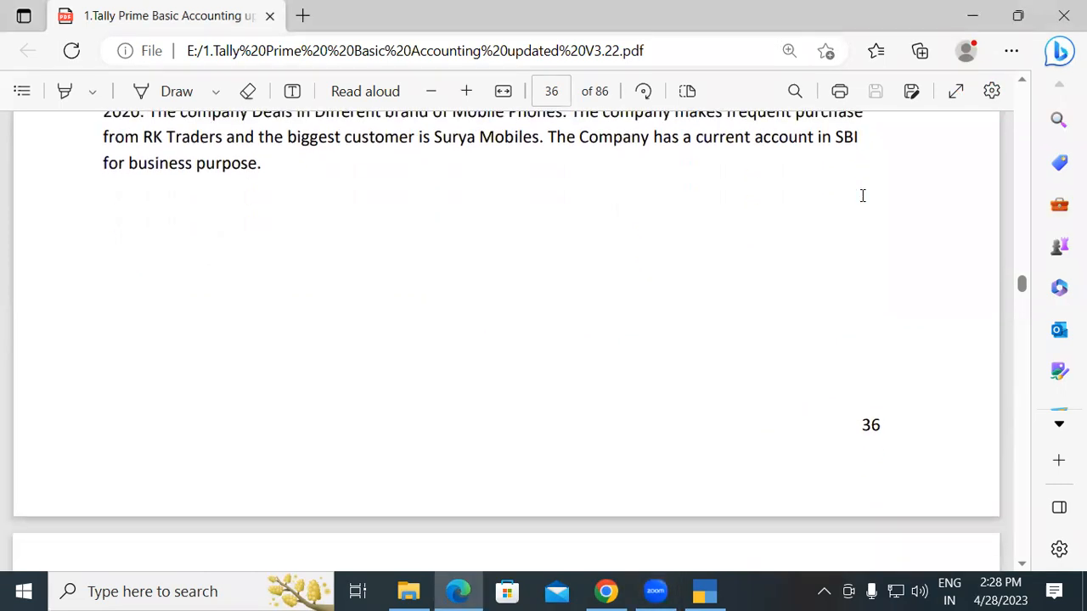
pyautogui.scroll(-2, 861, 196)
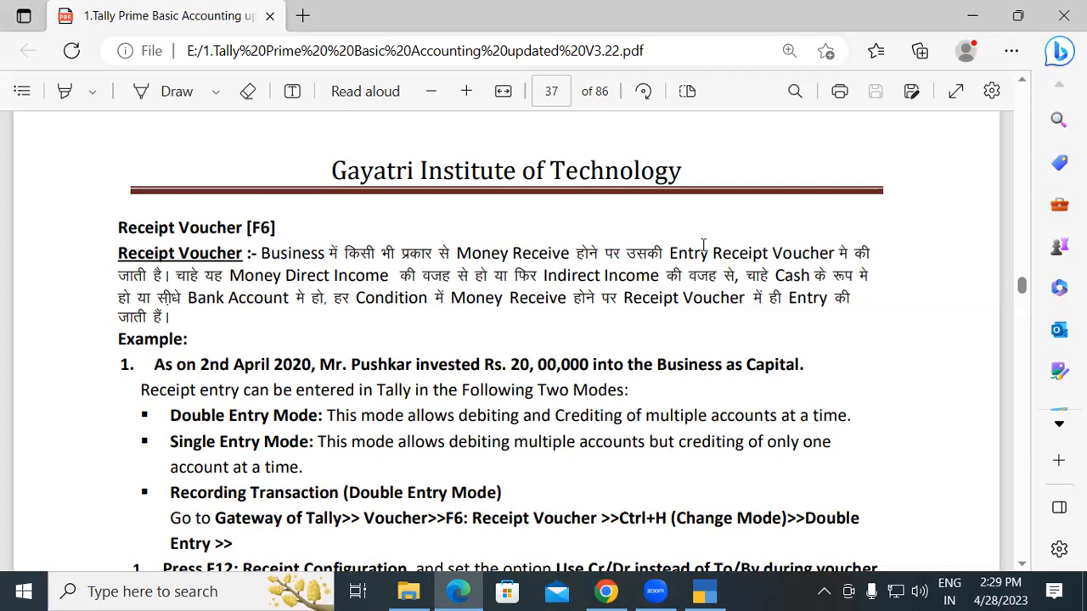
# Step: Switch to TallyPrime and open a new Receipt voucher for Dakshin Electronics Pvt. Ltd
pyautogui.click(705, 591)
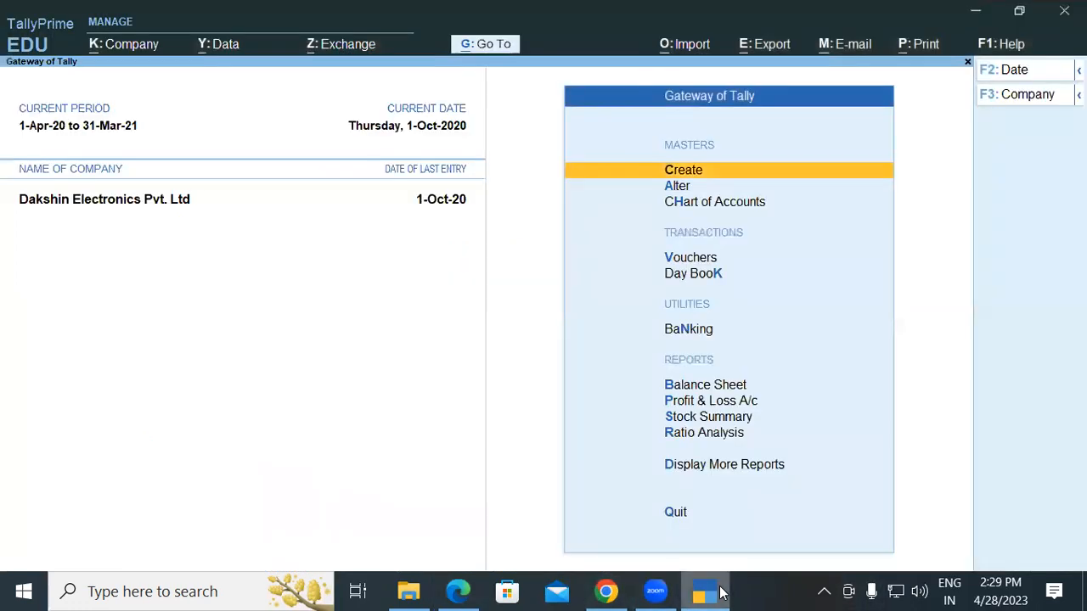
pyautogui.press('Down')
pyautogui.press('Down')
pyautogui.press('Down')
pyautogui.press('Down')
pyautogui.press('Up')
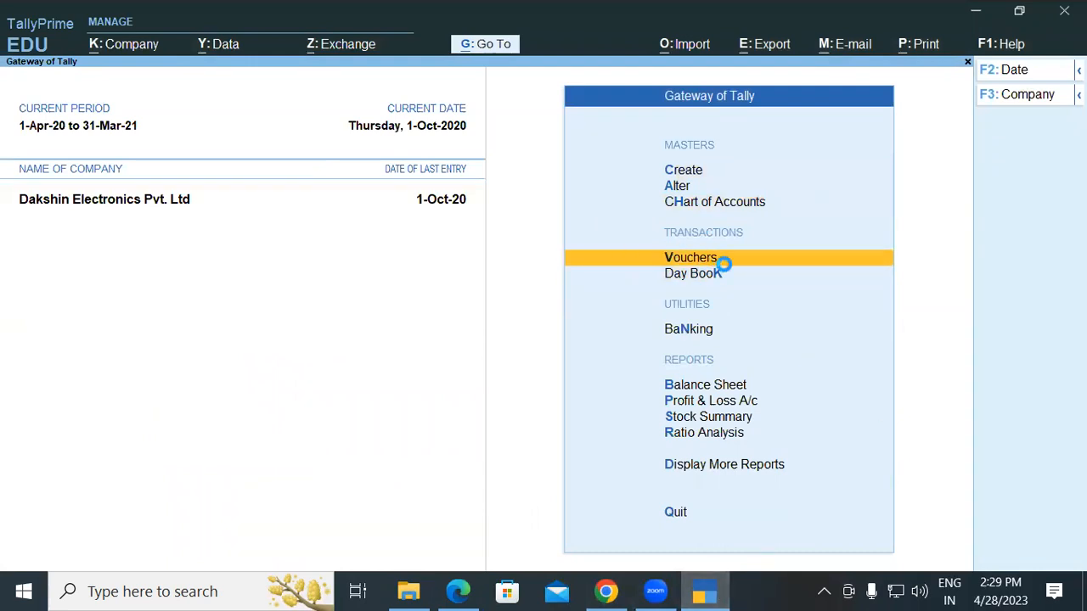
pyautogui.click(721, 259)
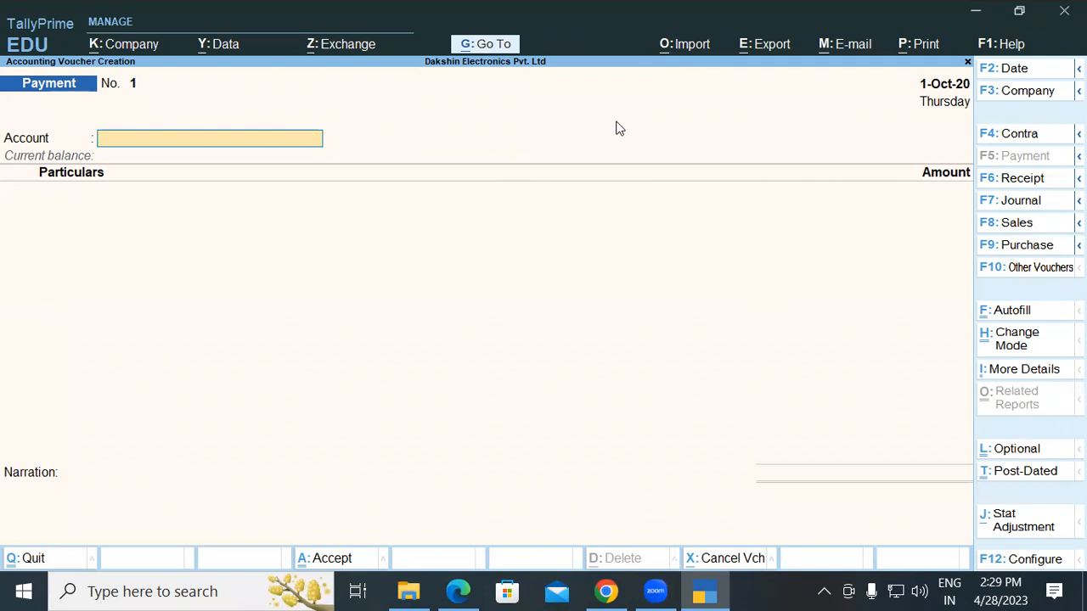
pyautogui.click(985, 178)
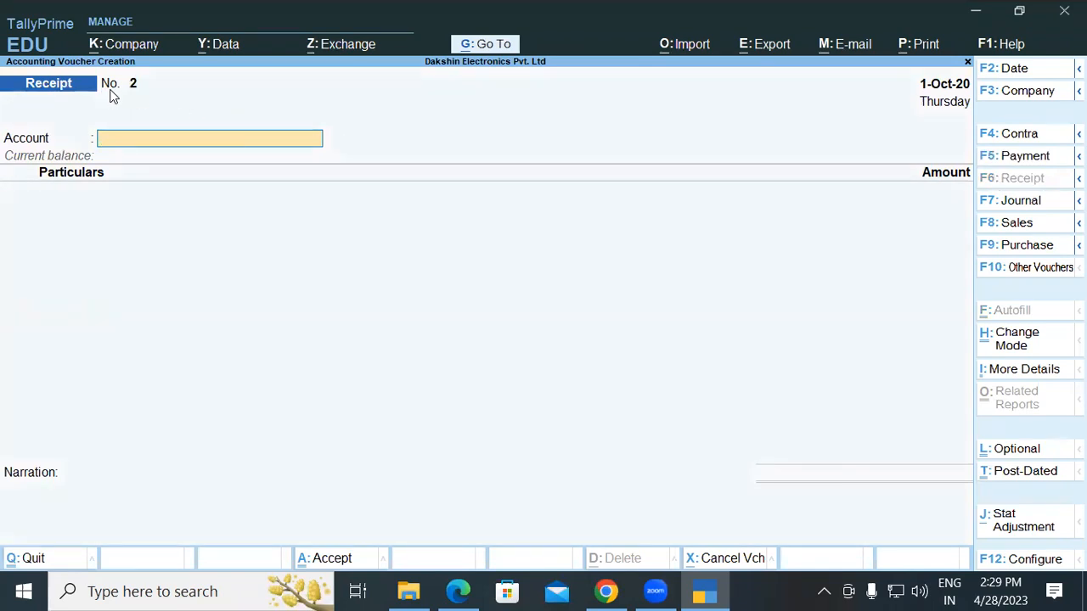
# Step: Change the receipt voucher to Double Entry mode and set Use Cr/Dr instead of To/By during voucher entry to Yes
pyautogui.click(1009, 344)
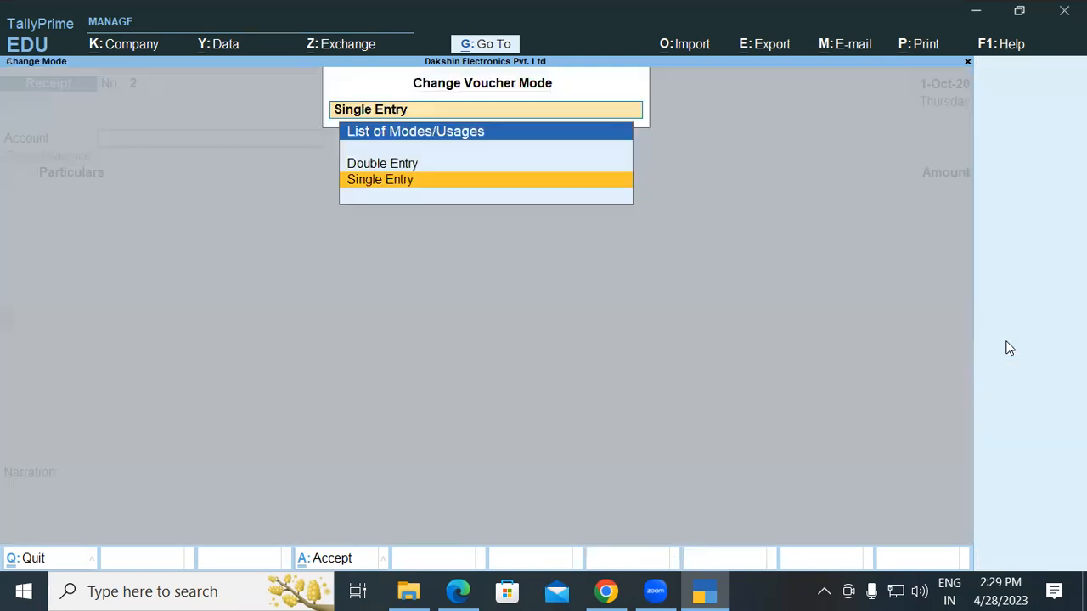
pyautogui.click(405, 166)
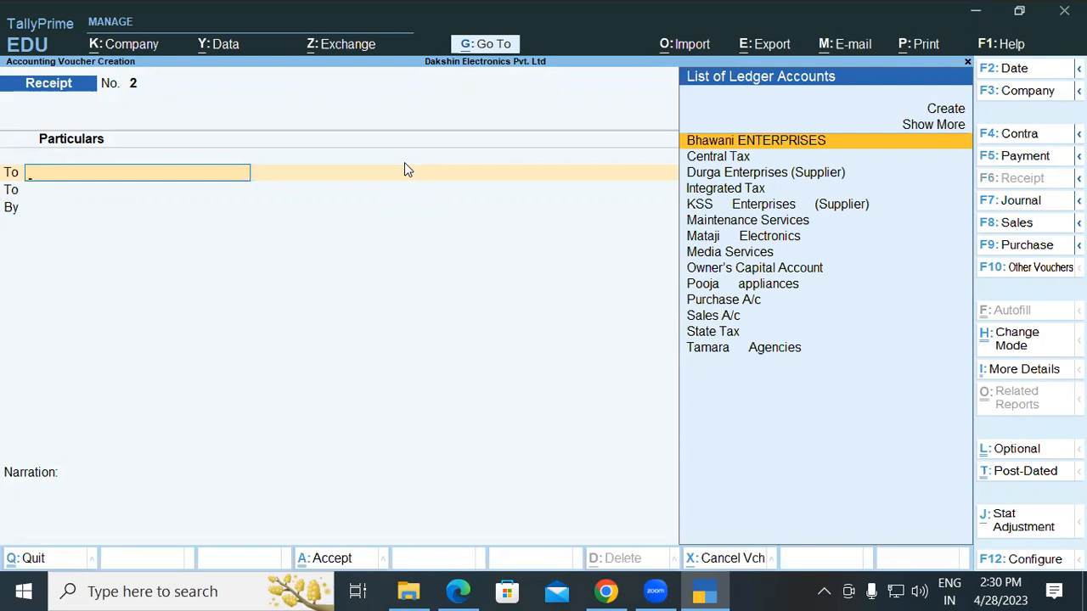
pyautogui.press('F12')
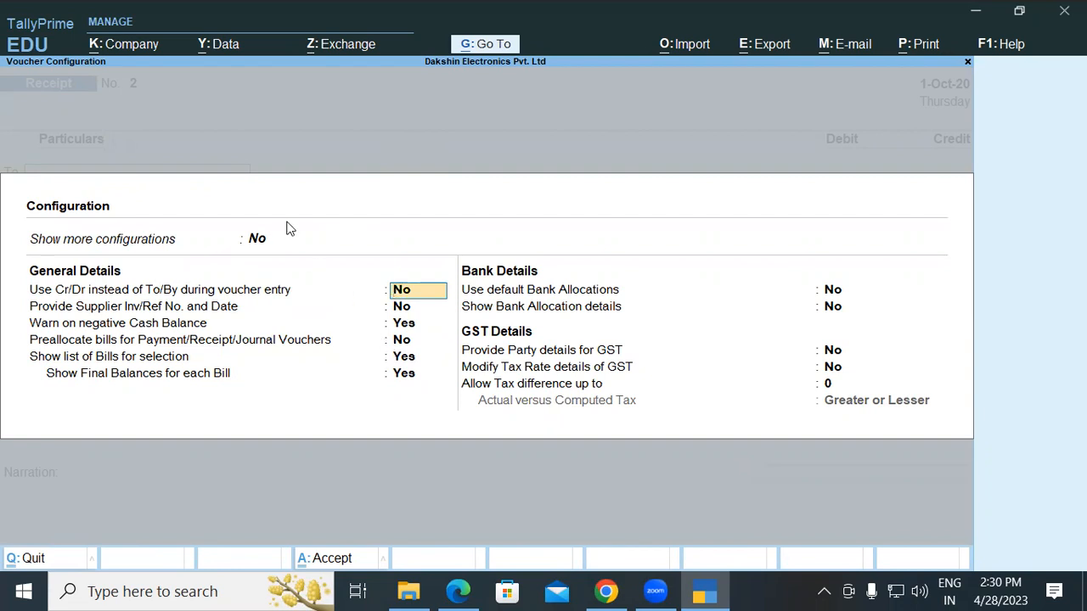
pyautogui.press('y')
pyautogui.hotkey('ctrl', 'a')
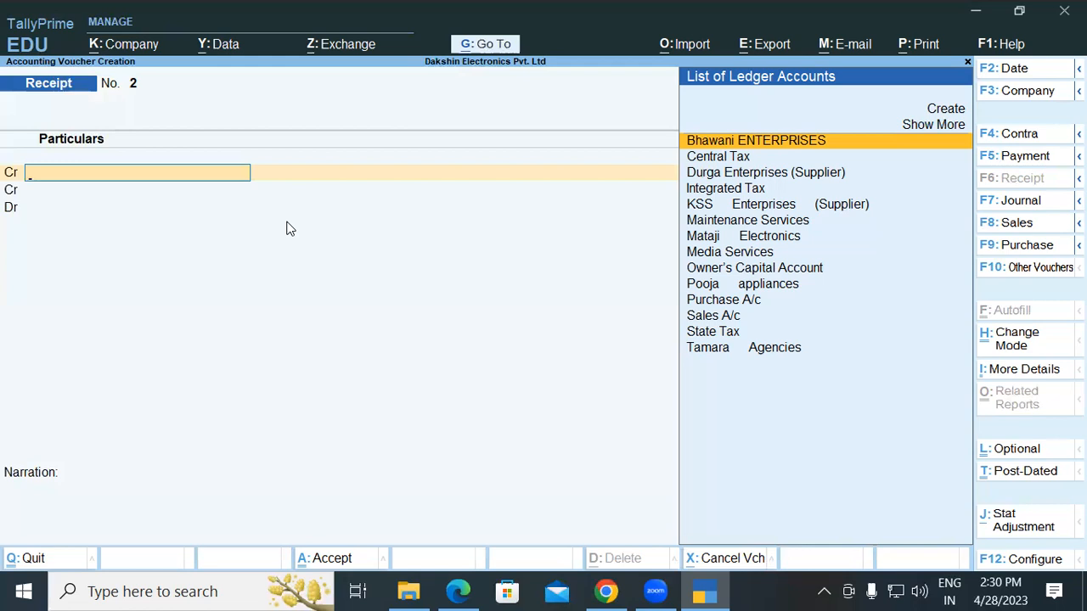
pyautogui.write('Pr')
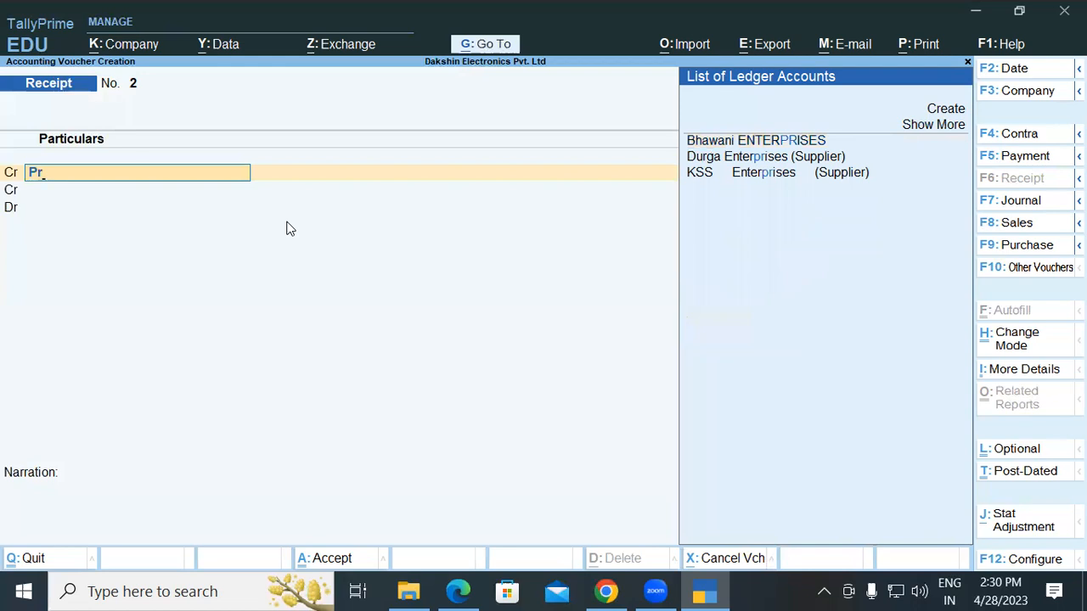
pyautogui.press('BackSpace')
pyautogui.press('BackSpace')
pyautogui.press('Escape')
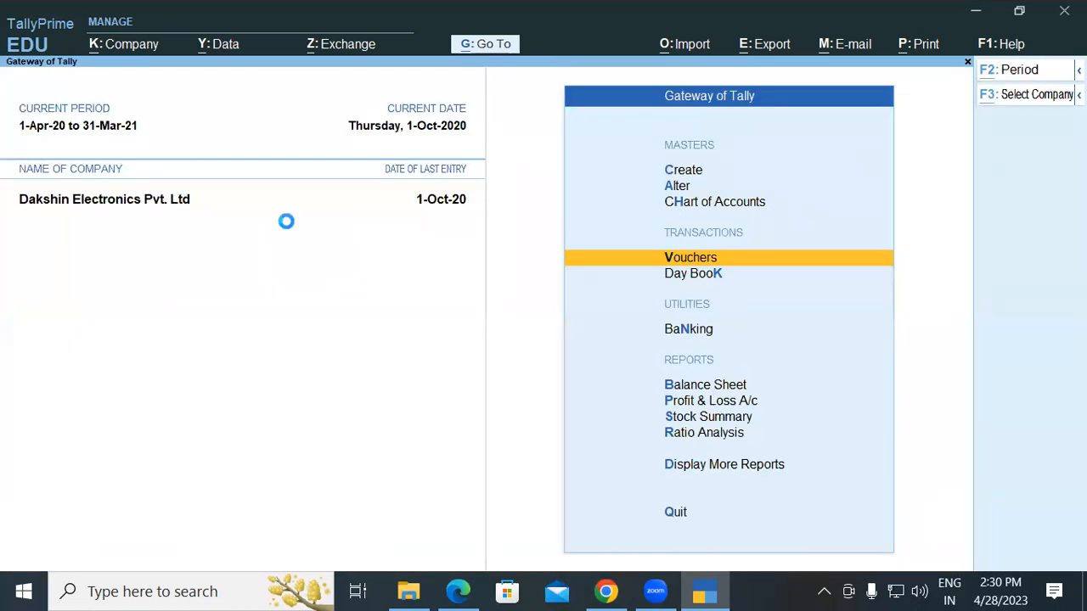
# Step: Load the company Gayatri Computer Ltd from the tally2pmsr folder on the D: drive
pyautogui.hotkey('alt', 'F3')
pyautogui.press('Up')
pyautogui.press('Up')
pyautogui.press('Up')
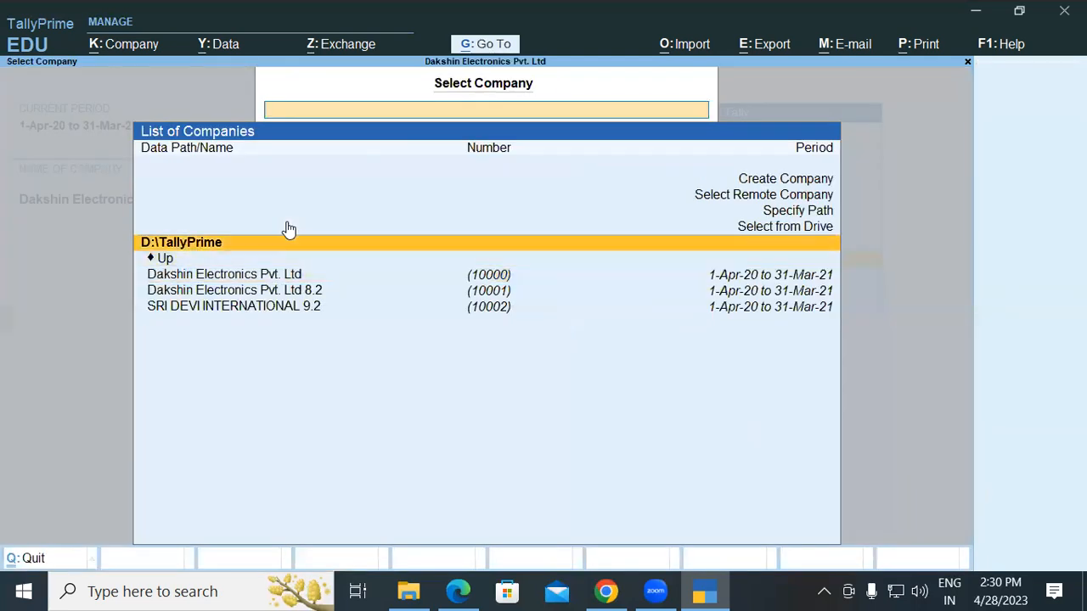
pyautogui.press('Return')
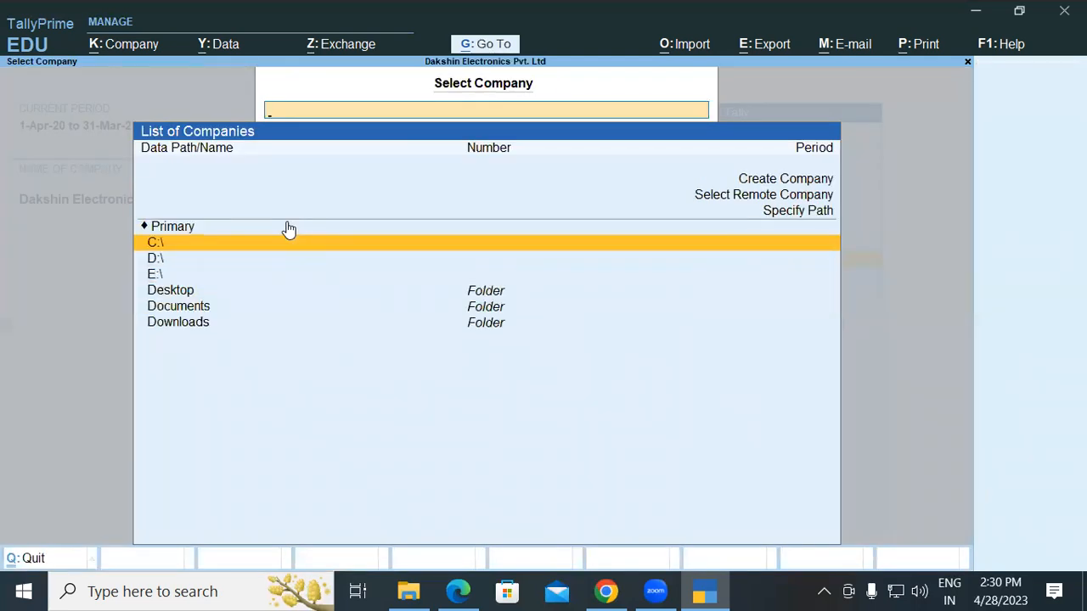
pyautogui.press('Down')
pyautogui.press('Return')
pyautogui.press('Down')
pyautogui.press('Down')
pyautogui.press('Down')
pyautogui.press('Down')
pyautogui.press('Down')
pyautogui.press('Down')
pyautogui.press('Down')
pyautogui.press('Down')
pyautogui.press('Down')
pyautogui.press('Down')
pyautogui.press('Down')
pyautogui.press('Down')
pyautogui.press('Down')
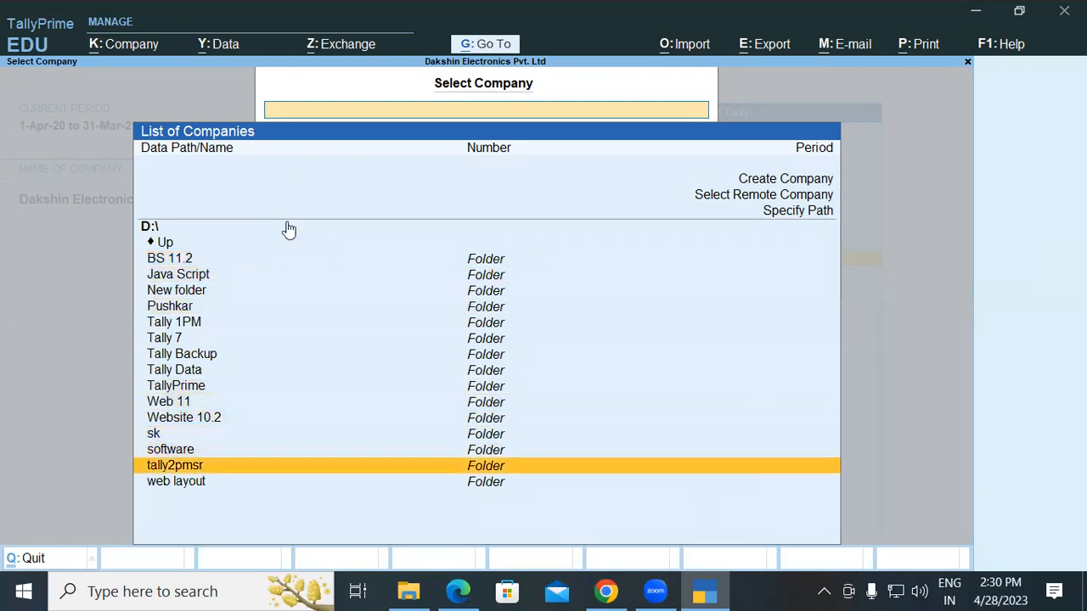
pyautogui.press('Return')
pyautogui.press('Return')
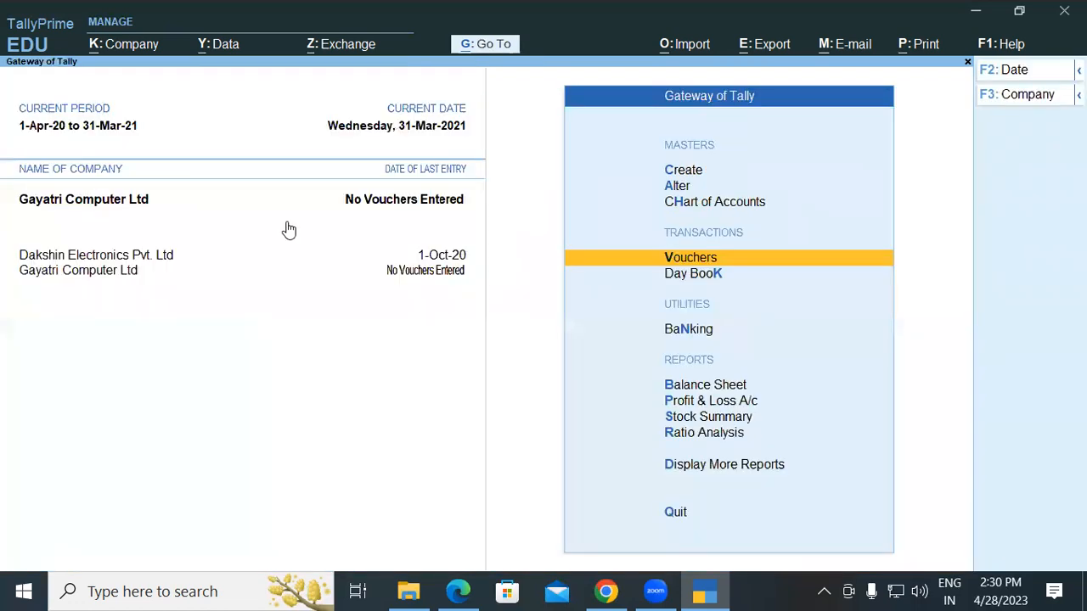
# Step: Open a new Receipt voucher for Gayatri Computer Ltd and credit Proprietor Capital A/c with 20,00,000
pyautogui.press('Return')
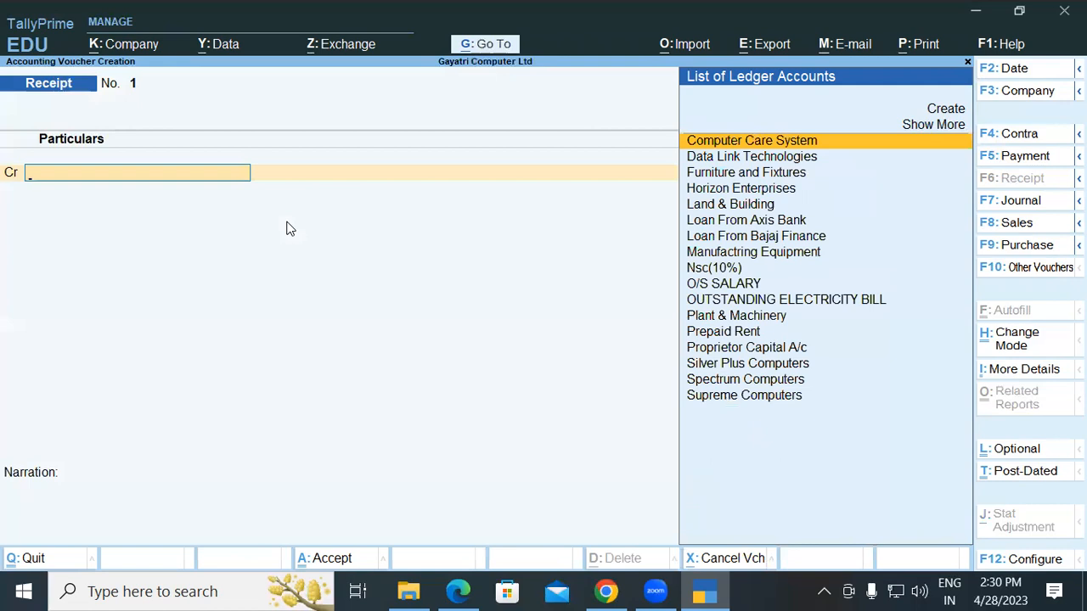
pyautogui.write('pr')
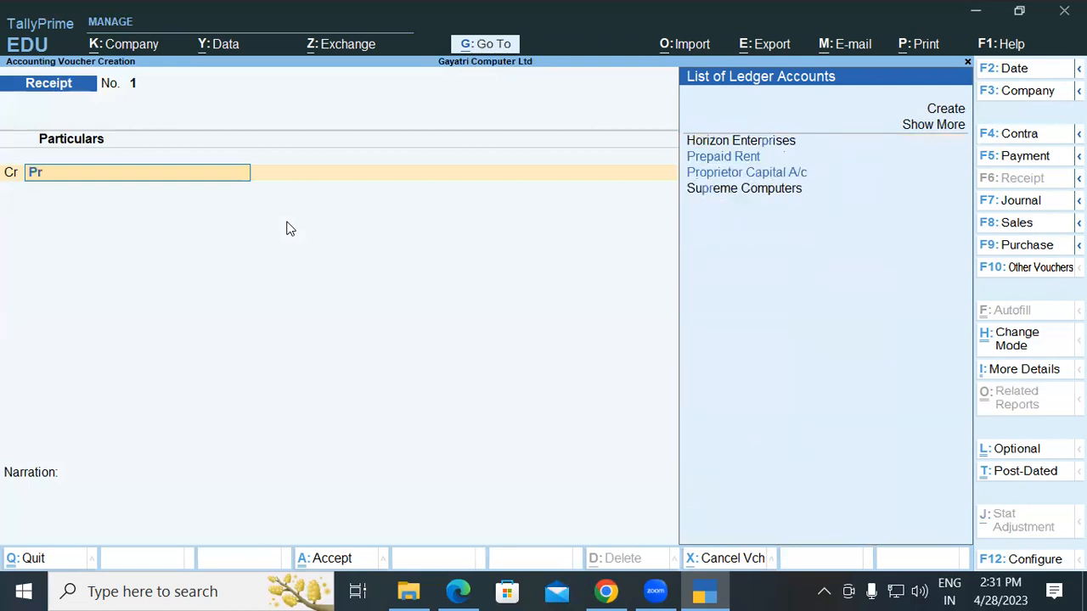
pyautogui.press('Up')
pyautogui.press('Down')
pyautogui.press('Return')
pyautogui.write('20000')
pyautogui.write('00')
pyautogui.press('Return')
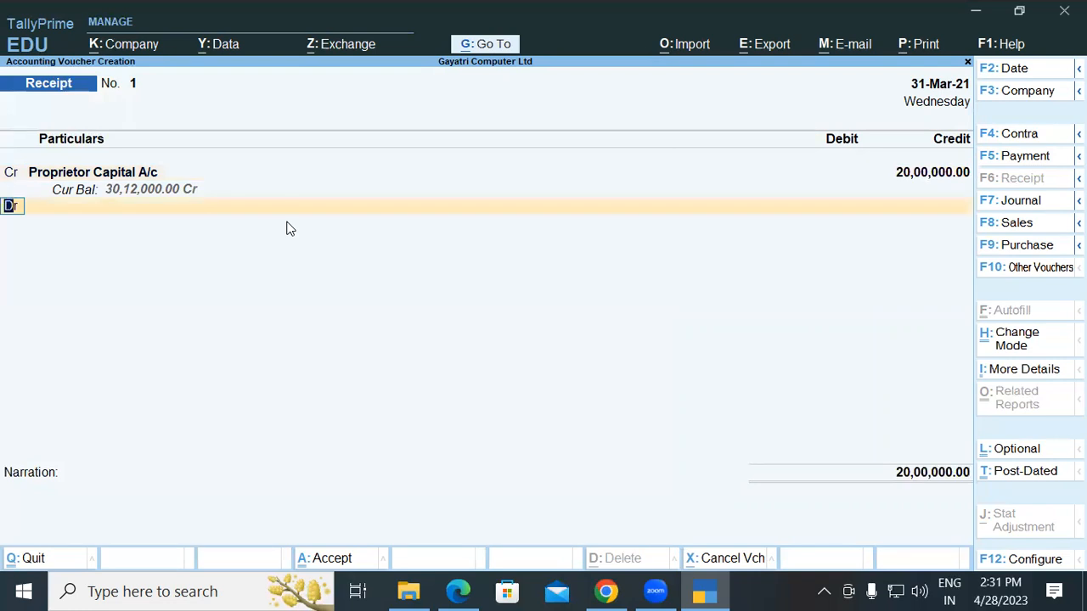
# Step: Debit Cash with 20,00,000 in the receipt voucher and try to complete the entry
pyautogui.press('Return')
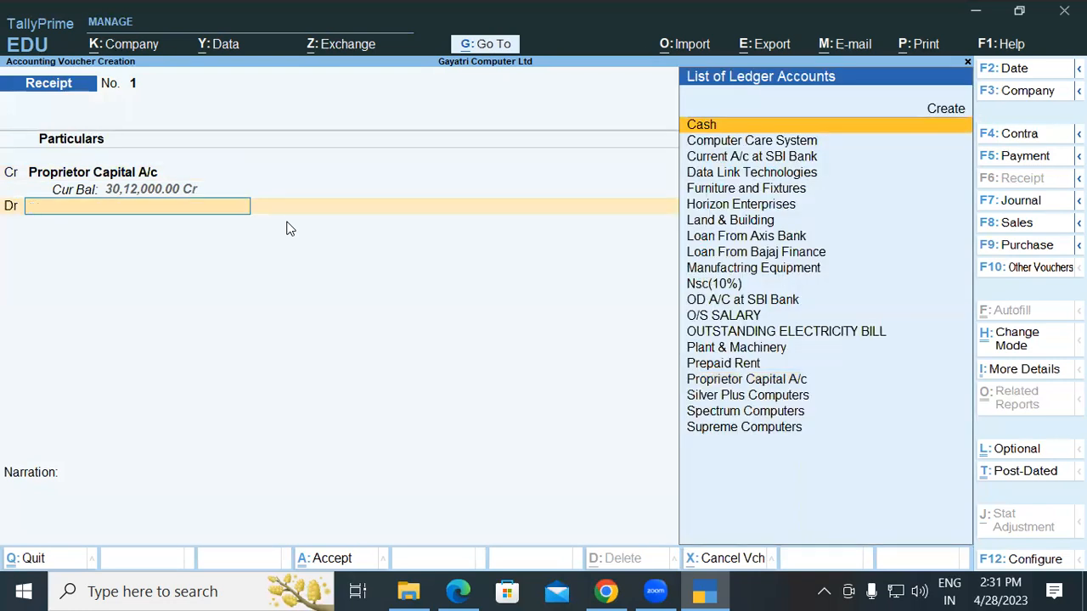
pyautogui.write('Ca')
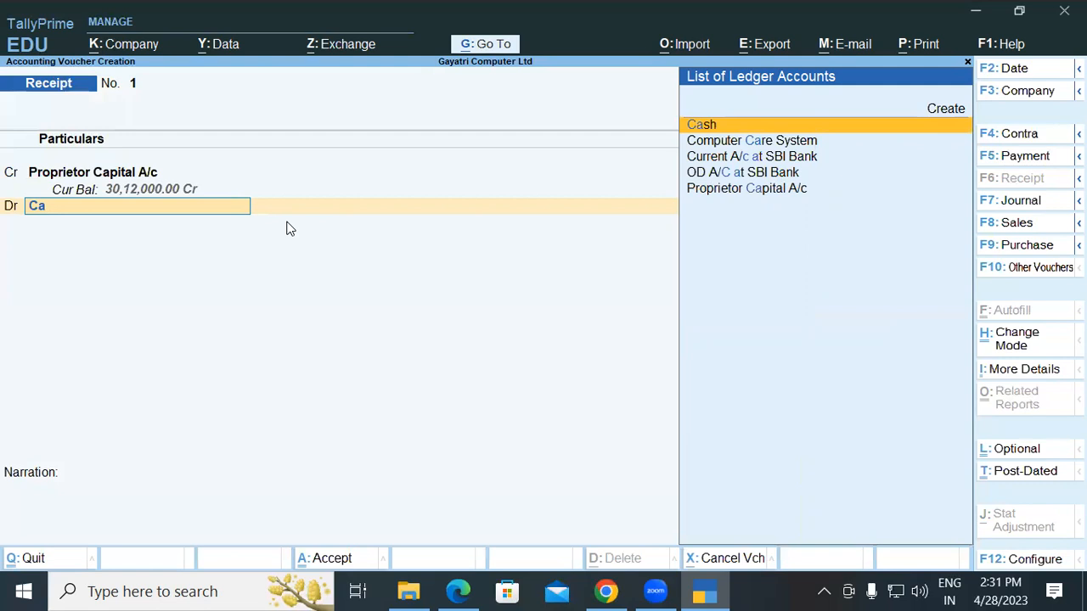
pyautogui.write('s')
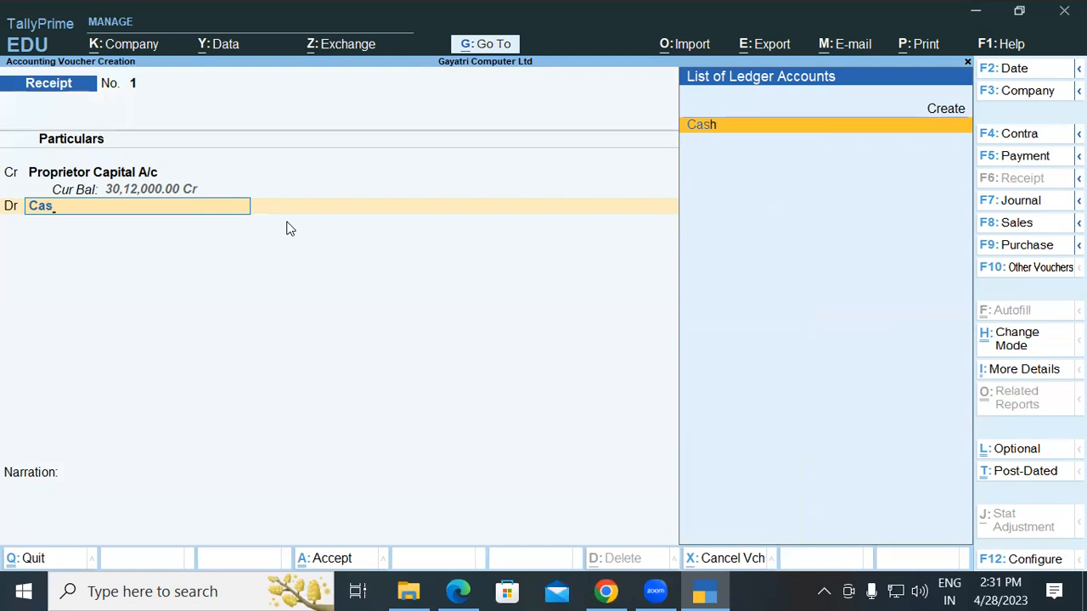
pyautogui.press('Return')
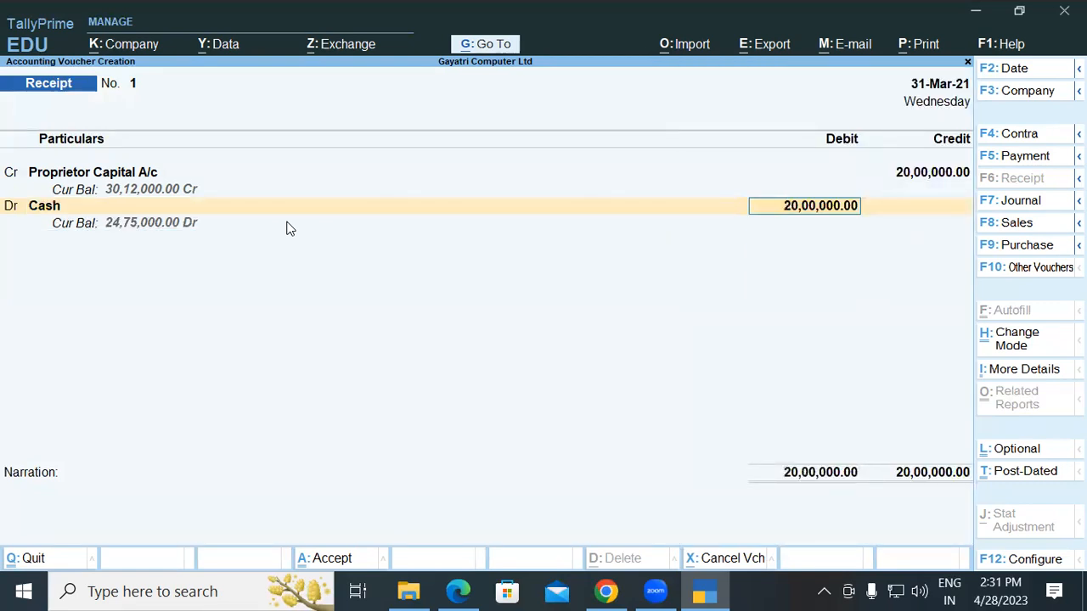
pyautogui.press('Return')
pyautogui.press('Return')
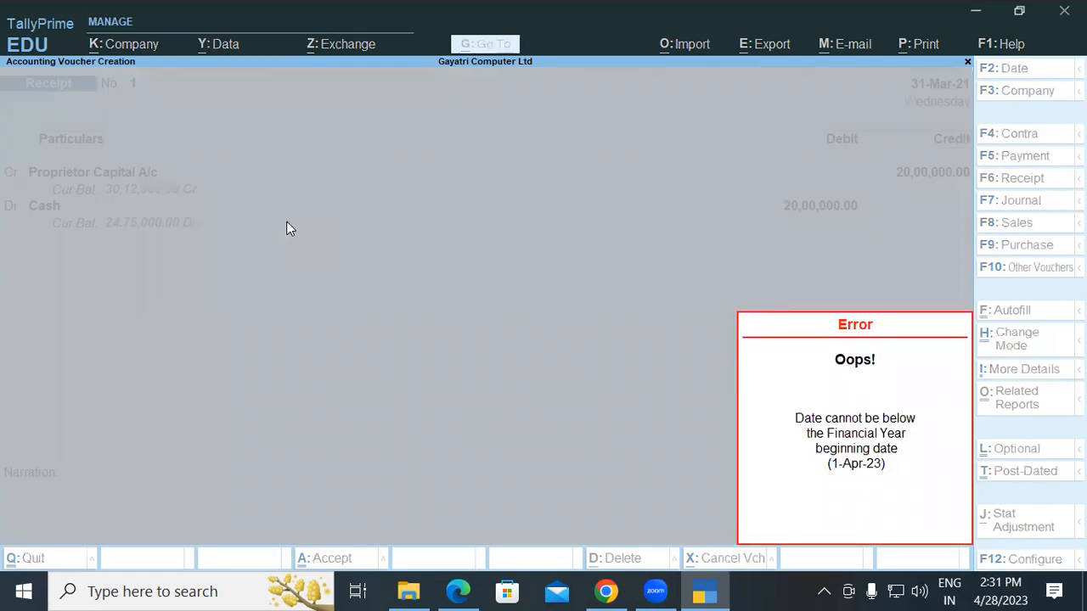
pyautogui.press('Escape')
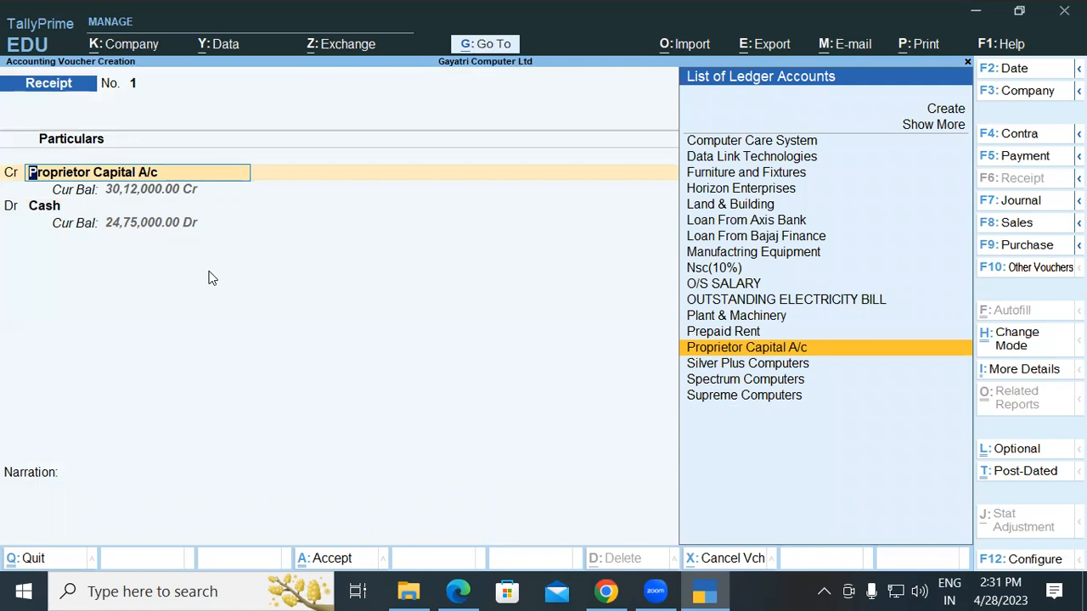
# Step: Change the company's period to run from 1-4-2023 to 31-3-2024
pyautogui.press('alt')
pyautogui.hotkey('alt', 'F2')
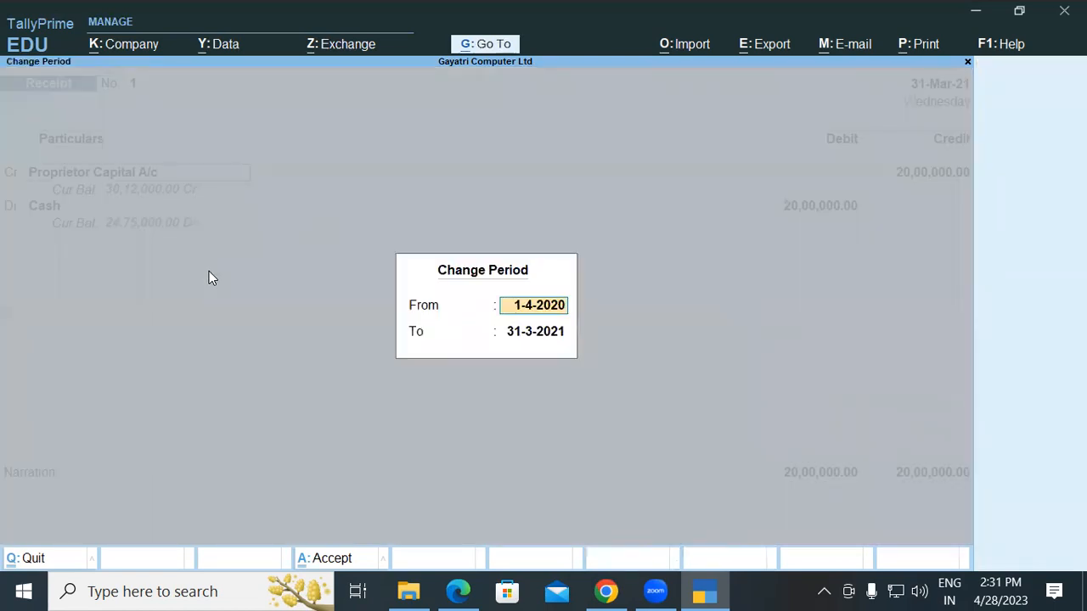
pyautogui.write('1-4-23')
pyautogui.press('Return')
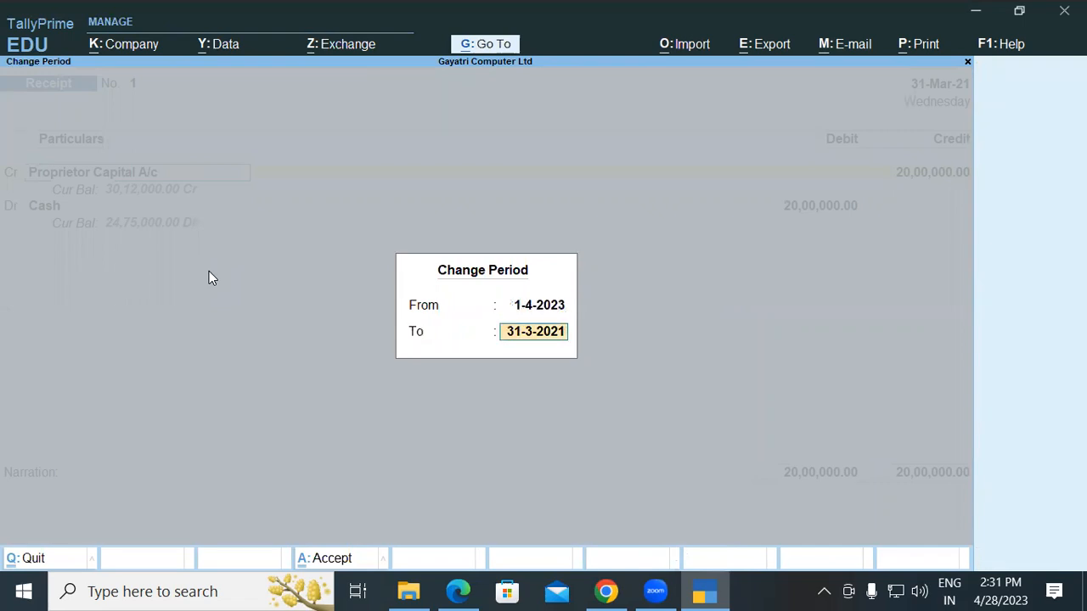
pyautogui.write('31-3-24')
pyautogui.press('Return')
pyautogui.press('Return')
pyautogui.press('Return')
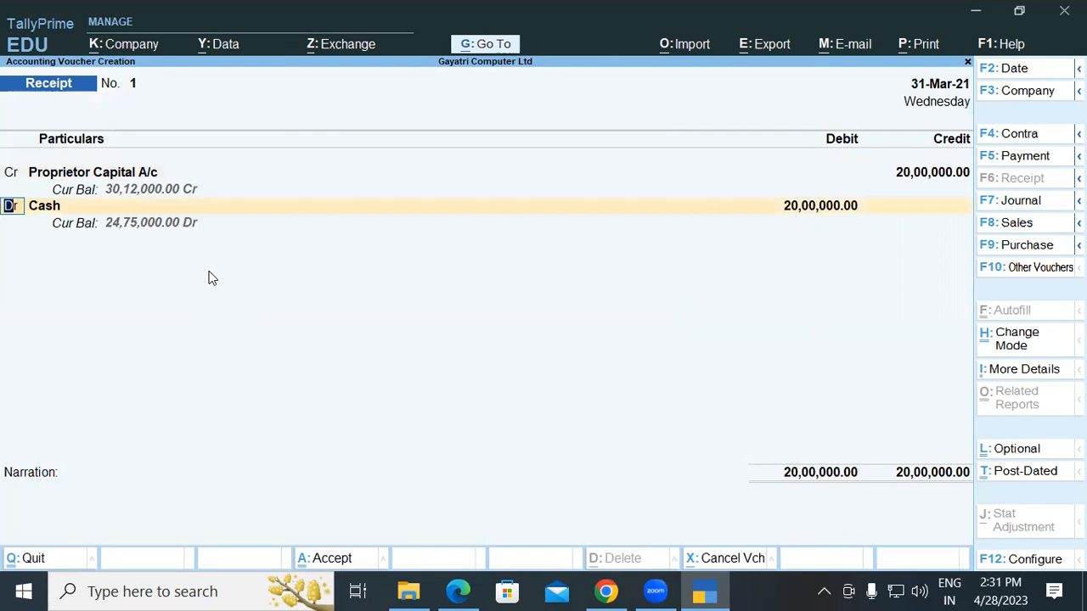
# Step: Set the voucher date to 1-4-2023 and save the capital receipt voucher
pyautogui.press('F2')
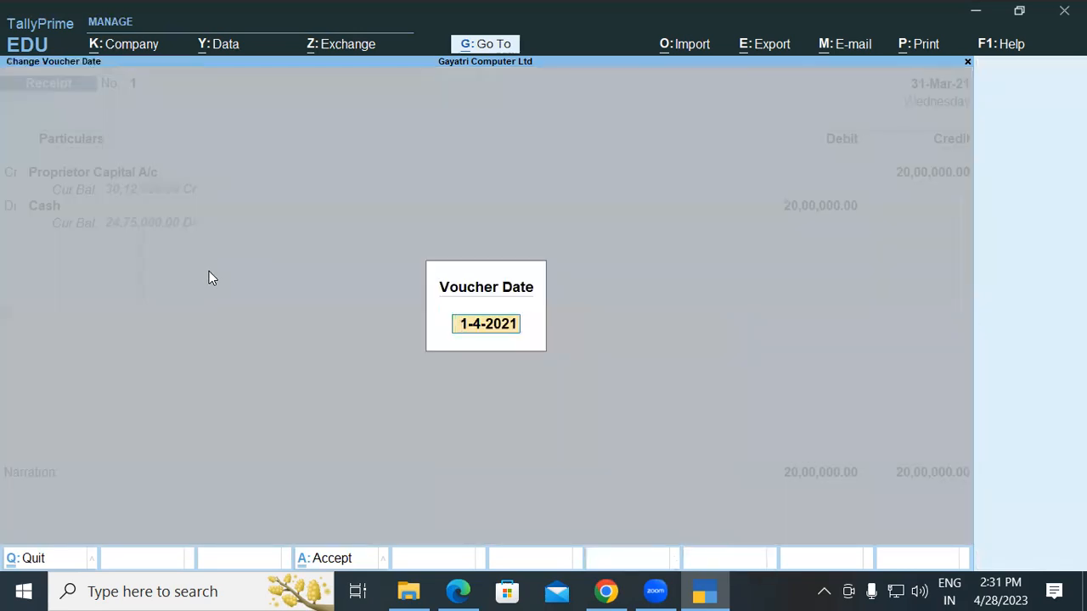
pyautogui.write('1-4-23')
pyautogui.press('Return')
pyautogui.press('Return')
pyautogui.press('Return')
pyautogui.press('Return')
pyautogui.press('Return')
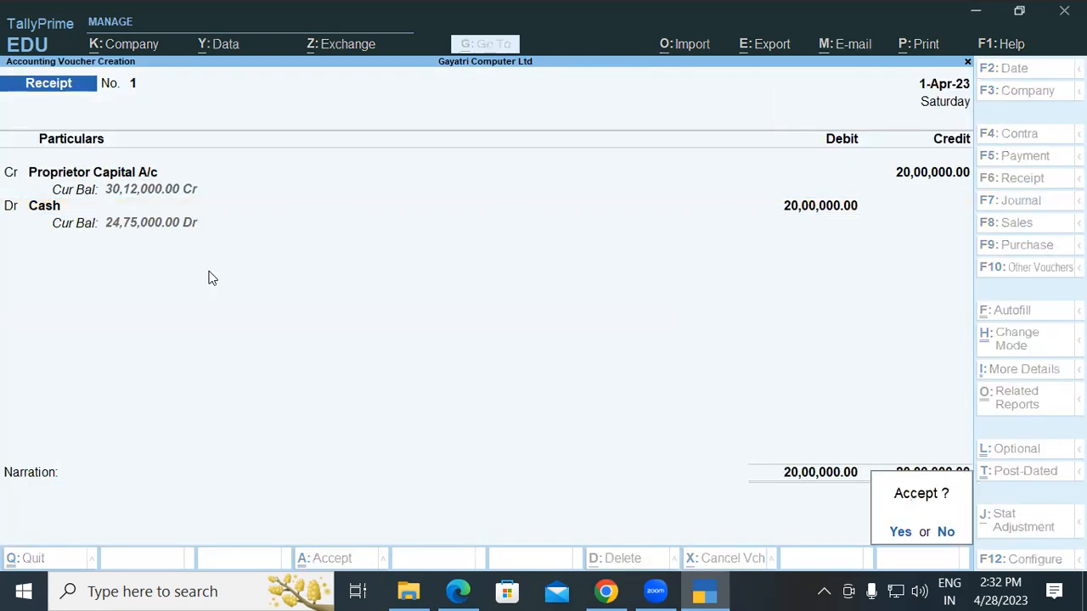
pyautogui.press('Return')
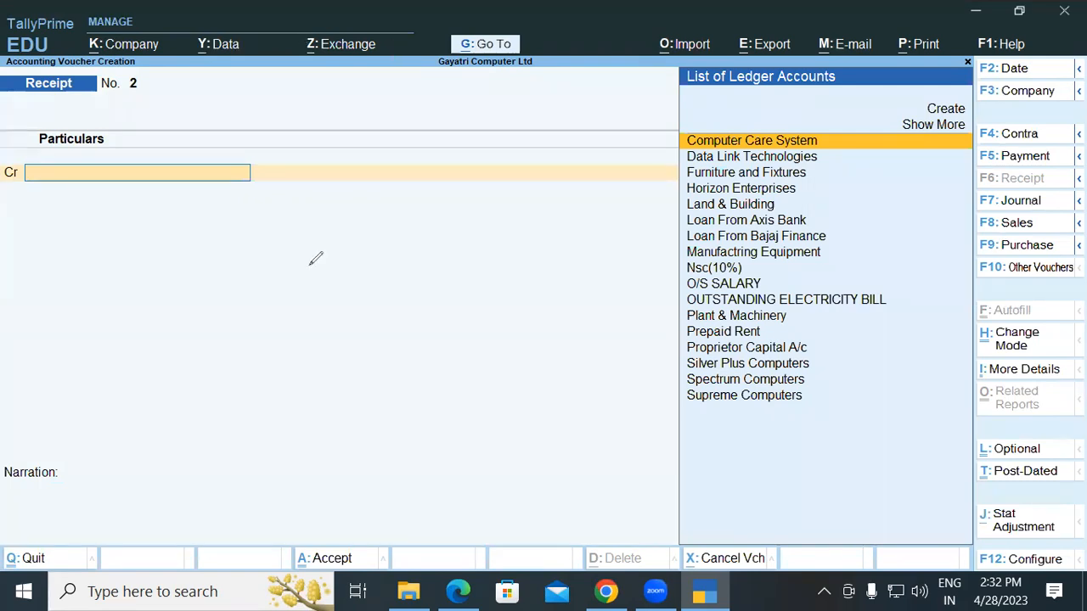
# Step: Write the red notes "F2" and "Alt+F2 - Time period" over the blank voucher, and clear them
pyautogui.moveTo(307, 239); pyautogui.dragTo(314, 290)
pyautogui.moveTo(303, 239); pyautogui.dragTo(361, 210)
pyautogui.moveTo(311, 265); pyautogui.dragTo(347, 254)
pyautogui.moveTo(371, 230); pyautogui.dragTo(380, 266)
pyautogui.moveTo(314, 336); pyautogui.dragTo(315, 389)
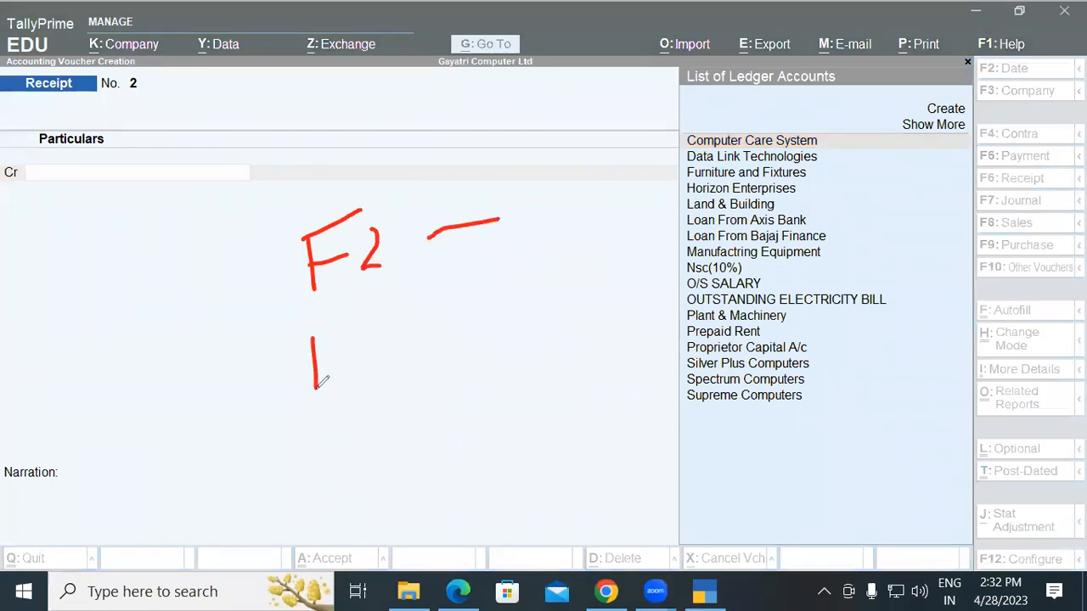
pyautogui.moveTo(334, 335)
pyautogui.mouseDown()
pyautogui.moveTo(346, 374)
pyautogui.moveTo(348, 360)
pyautogui.moveTo(372, 361)
pyautogui.mouseUp()
pyautogui.moveTo(382, 321)
pyautogui.mouseDown()
pyautogui.moveTo(393, 366)
pyautogui.moveTo(410, 336)
pyautogui.mouseUp()
pyautogui.moveTo(447, 299); pyautogui.dragTo(450, 344)
pyautogui.moveTo(435, 327)
pyautogui.mouseDown()
pyautogui.moveTo(459, 318)
pyautogui.moveTo(475, 327)
pyautogui.moveTo(495, 285)
pyautogui.moveTo(499, 304)
pyautogui.moveTo(536, 314)
pyautogui.moveTo(582, 270)
pyautogui.moveTo(643, 239)
pyautogui.moveTo(630, 283)
pyautogui.mouseUp()
pyautogui.moveTo(653, 248)
pyautogui.mouseDown()
pyautogui.moveTo(659, 272)
pyautogui.moveTo(671, 242)
pyautogui.moveTo(689, 255)
pyautogui.moveTo(708, 233)
pyautogui.moveTo(724, 239)
pyautogui.moveTo(713, 307)
pyautogui.moveTo(735, 268)
pyautogui.moveTo(718, 289)
pyautogui.moveTo(771, 280)
pyautogui.moveTo(815, 238)
pyautogui.moveTo(820, 270)
pyautogui.mouseUp()
pyautogui.click(652, 214)
pyautogui.click(813, 217)
pyautogui.moveTo(848, 227)
pyautogui.mouseDown()
pyautogui.moveTo(832, 255)
pyautogui.moveTo(856, 280)
pyautogui.moveTo(831, 297)
pyautogui.mouseUp()
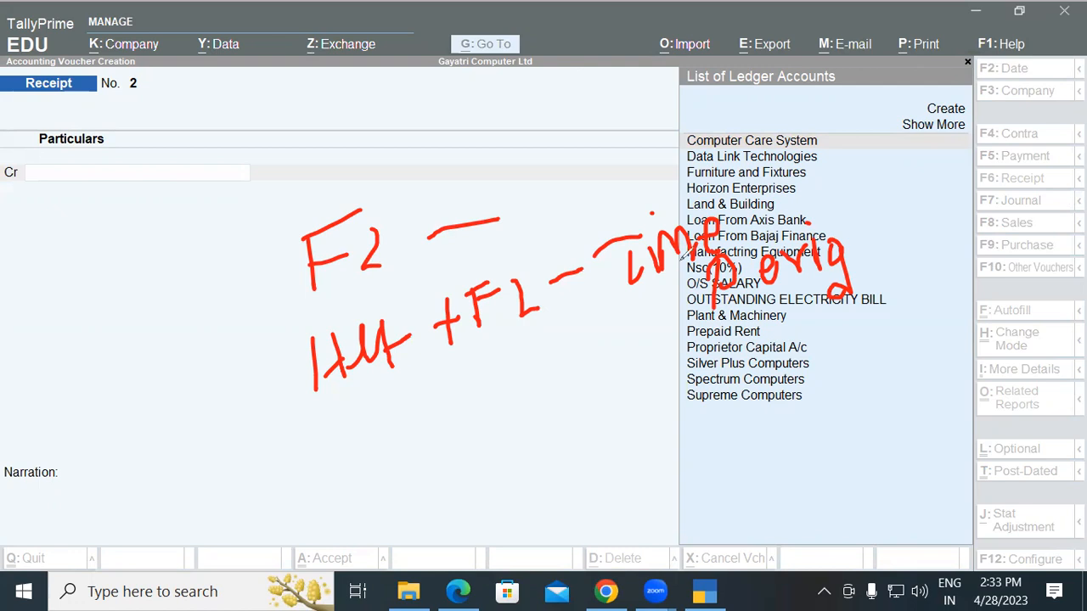
pyautogui.click(557, 71)
pyautogui.click(420, 239)
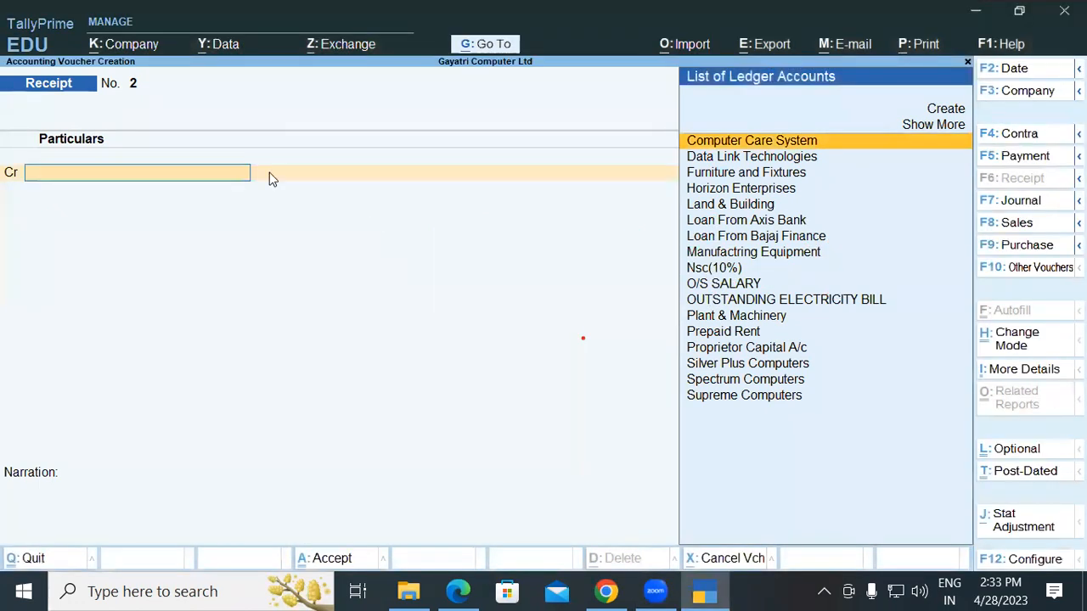
# Step: Read the second receipt example, the old newspaper sale, on page 37 of the PDF and return to TallyPrime
pyautogui.click(470, 585)
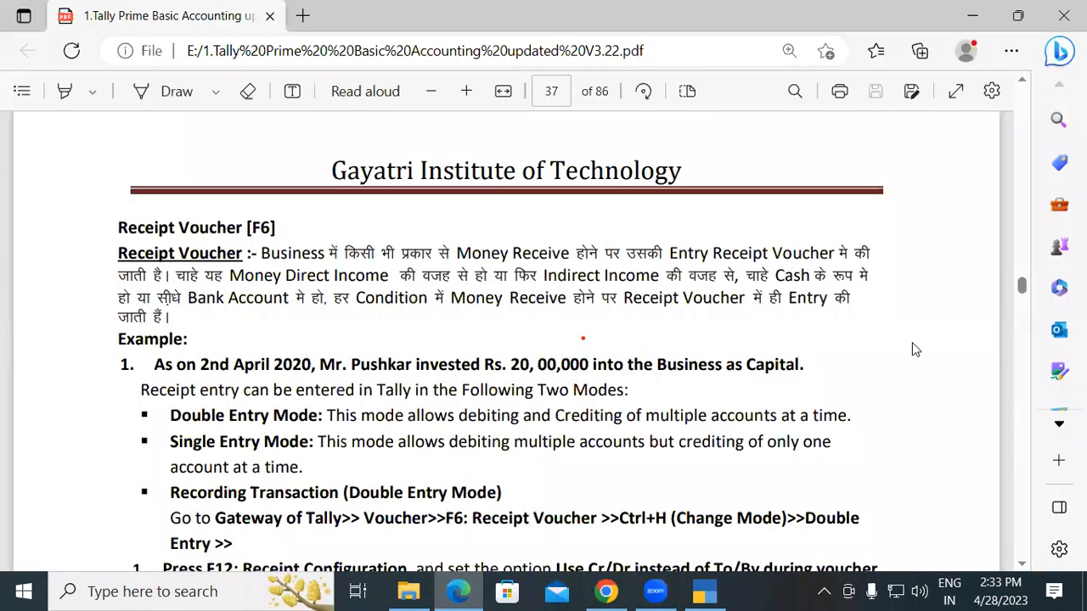
pyautogui.scroll(-1, 912, 347)
pyautogui.scroll(-4, 912, 343)
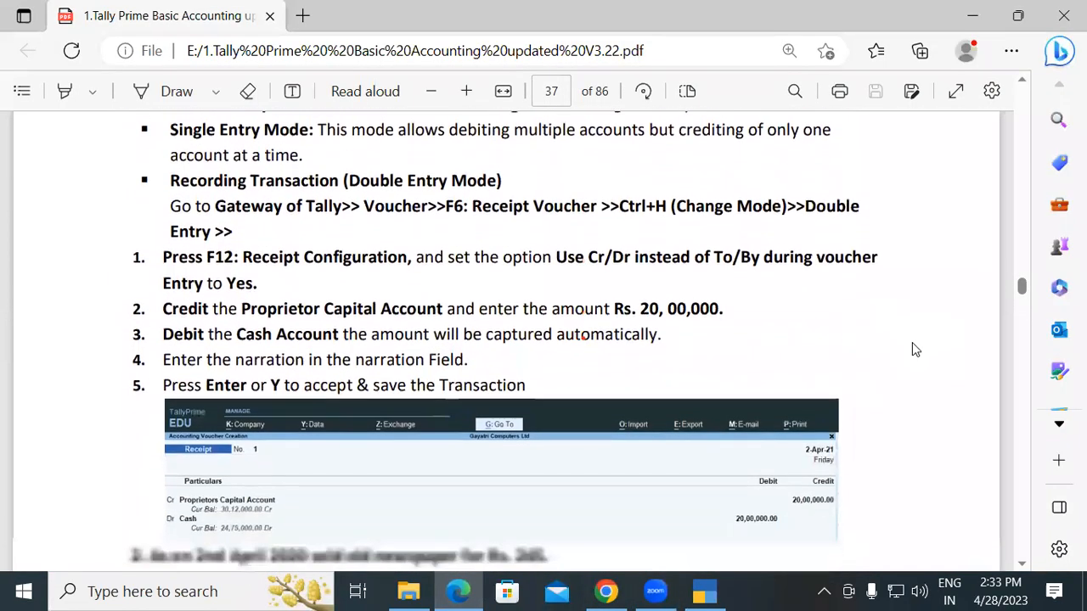
pyautogui.scroll(-3, 912, 343)
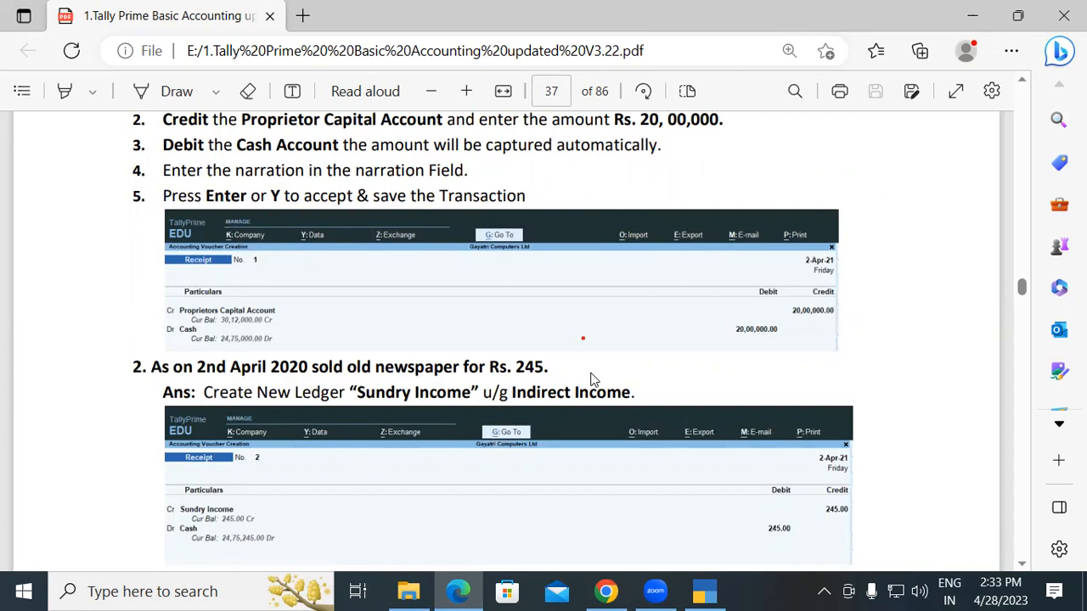
pyautogui.click(707, 592)
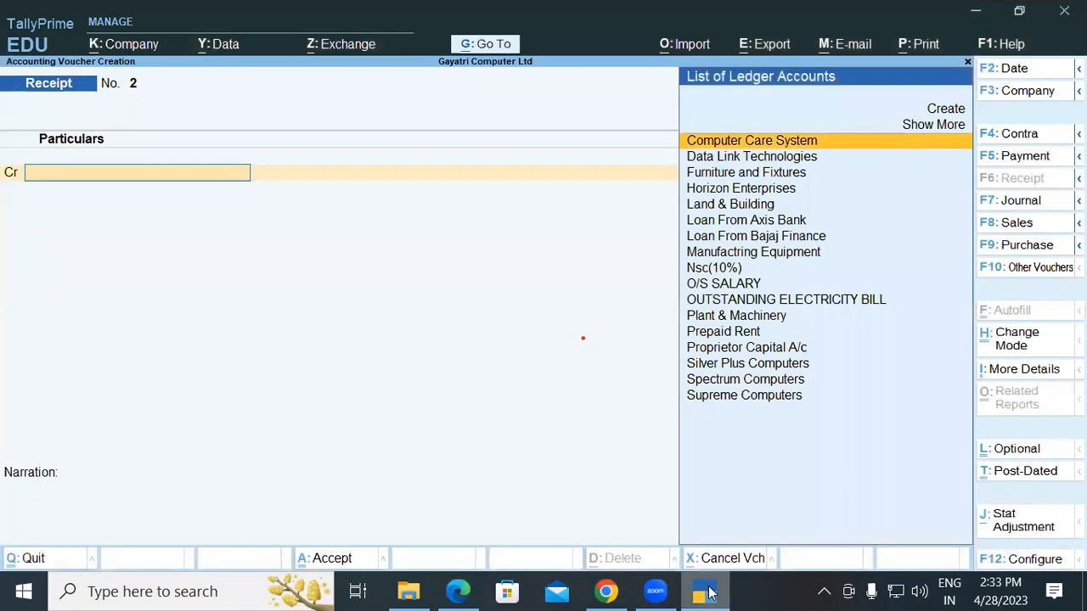
pyautogui.press('Escape')
pyautogui.press('Escape')
pyautogui.press('Up')
pyautogui.press('Up')
pyautogui.press('Up')
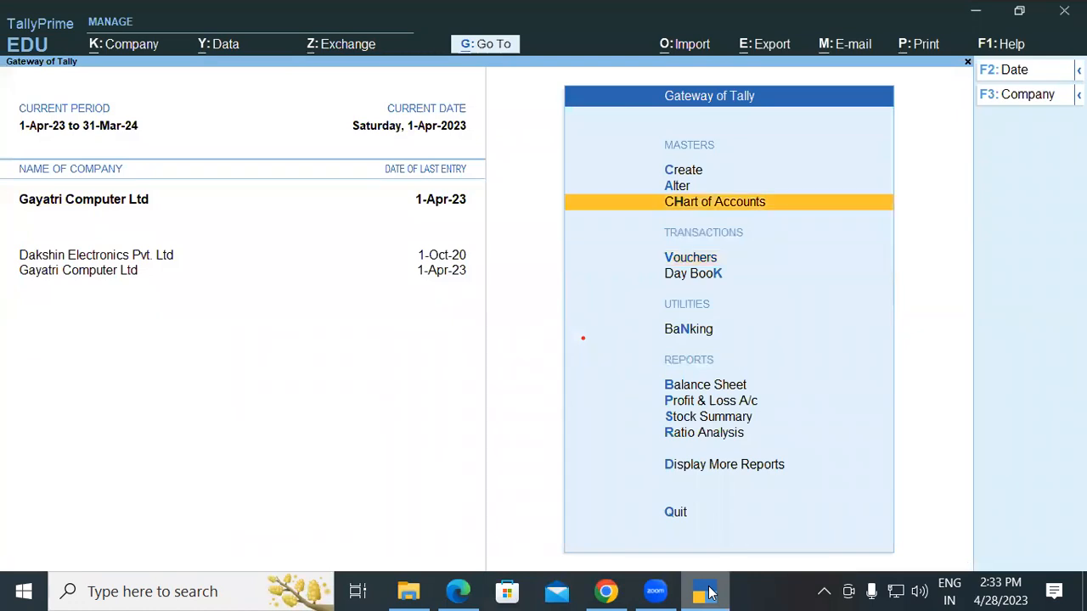
pyautogui.press('Return')
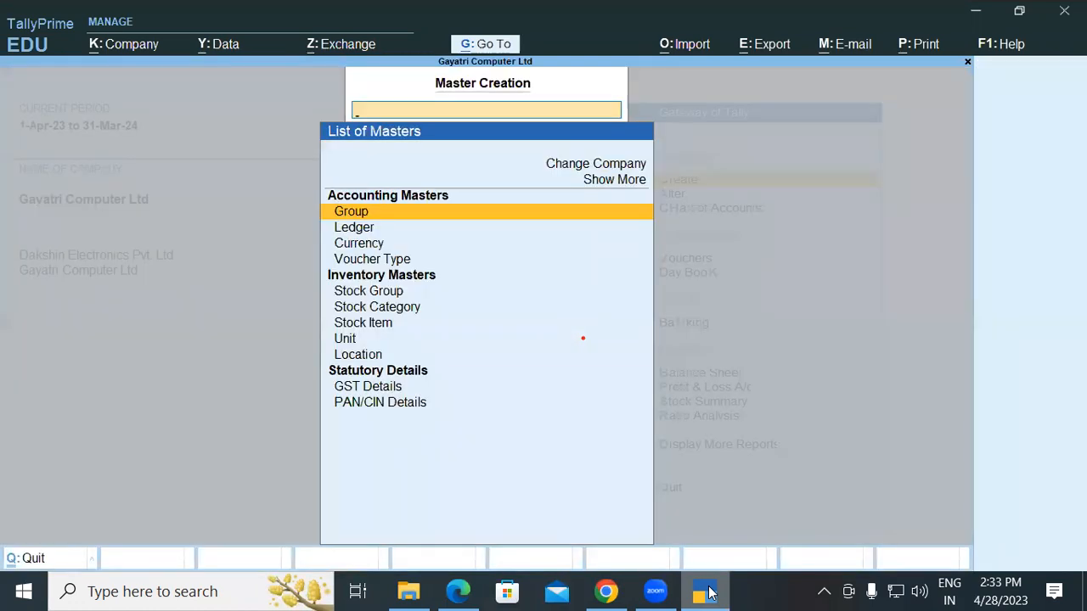
pyautogui.press('Down')
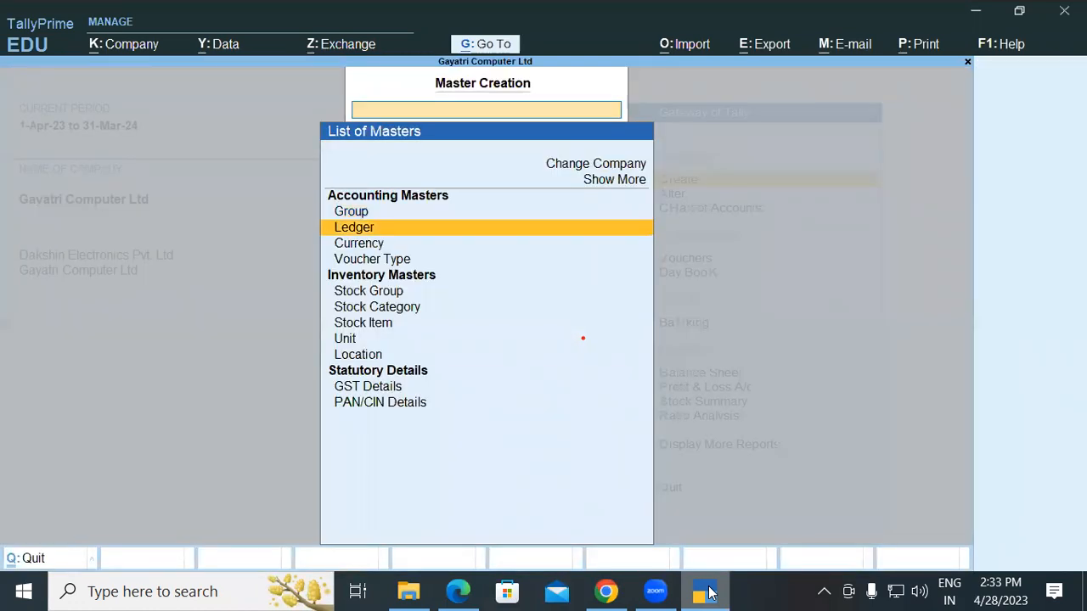
pyautogui.press('Return')
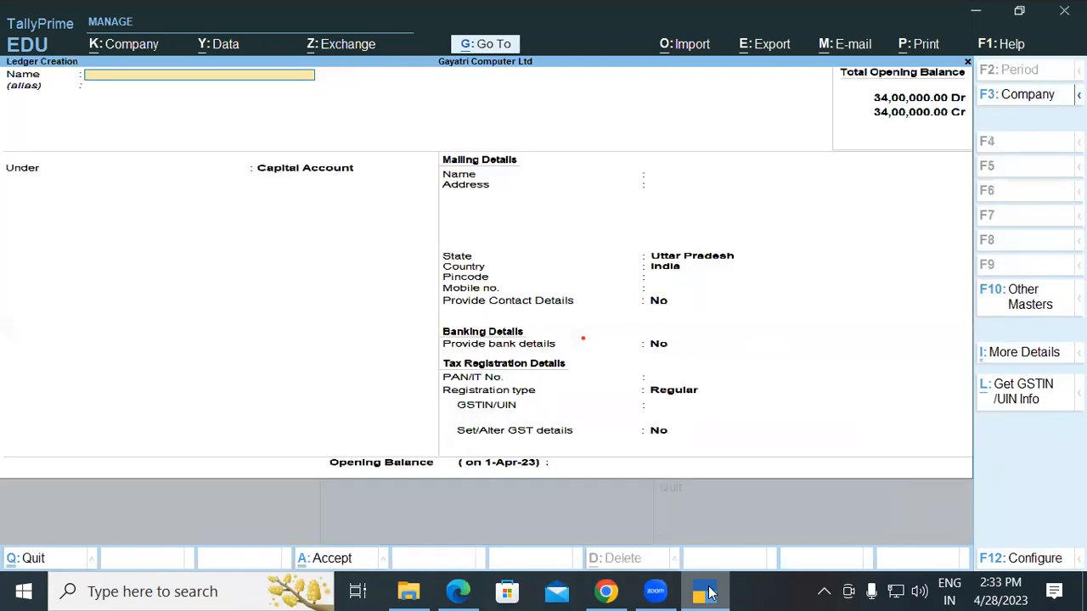
pyautogui.press('Escape')
pyautogui.press('y')
pyautogui.press('Escape')
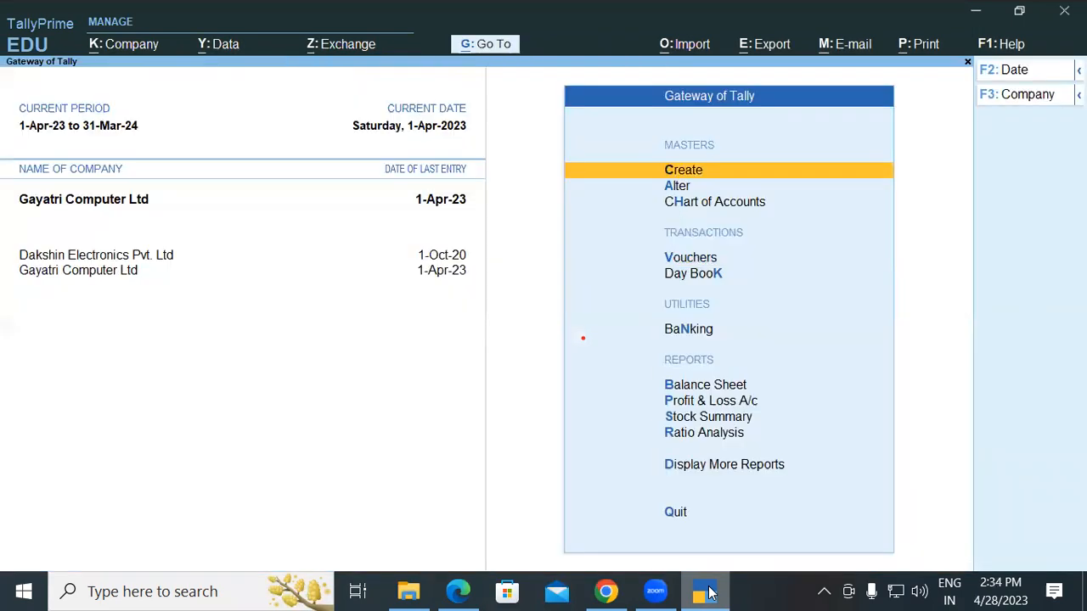
pyautogui.press('Down')
pyautogui.press('Down')
pyautogui.press('Down')
pyautogui.press('Down')
pyautogui.press('Up')
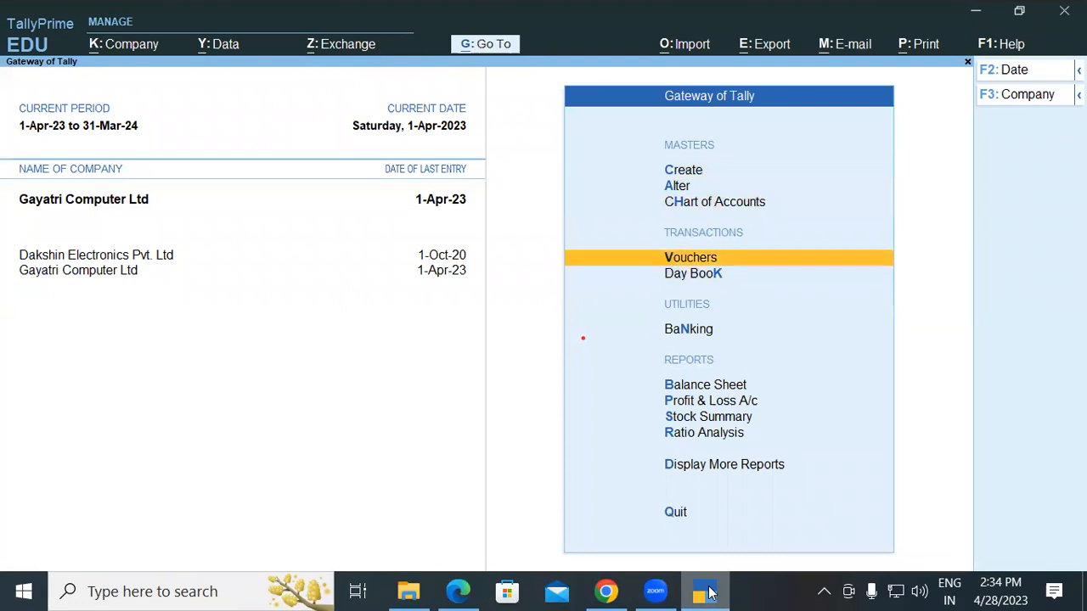
pyautogui.press('Return')
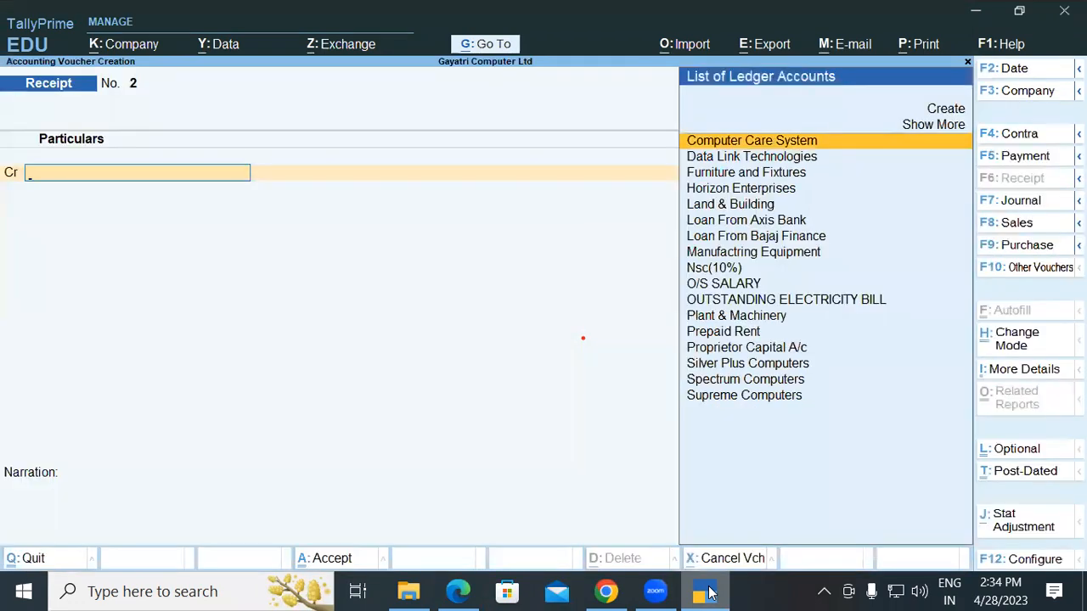
# Step: Start a new ledger named Sundry Income from within the receipt voucher and place it under Indirect Incomes
pyautogui.hotkey('alt', 'c')
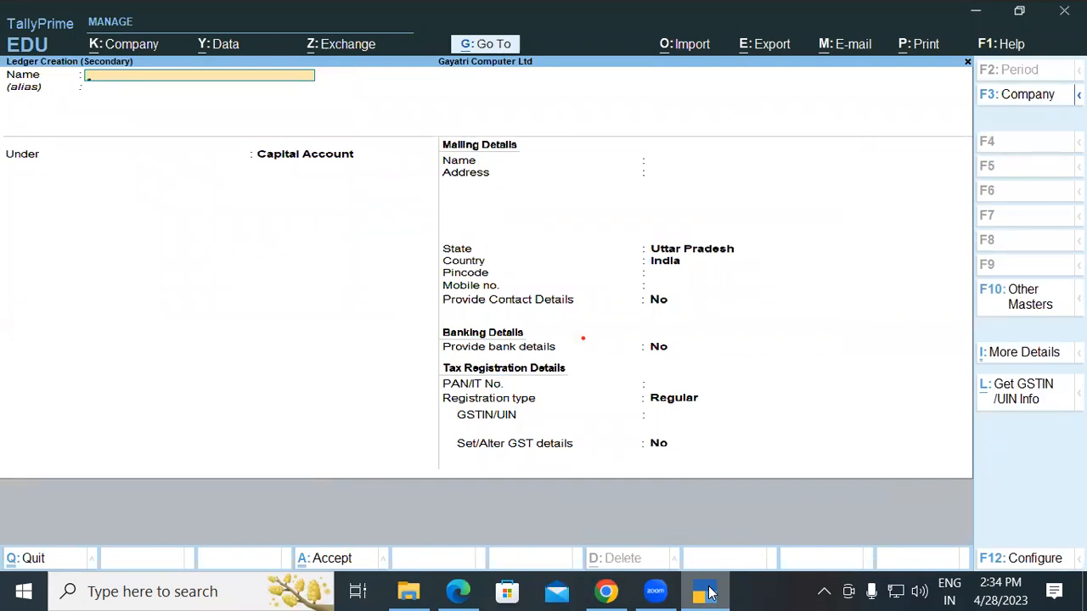
pyautogui.write('Sundry Income')
pyautogui.press('Return')
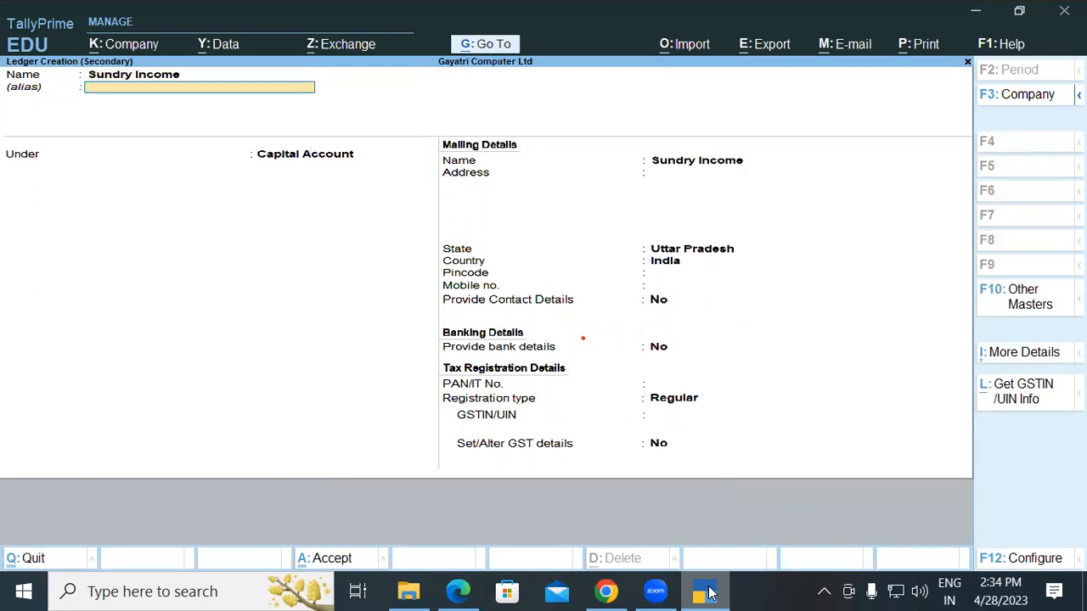
pyautogui.press('Return')
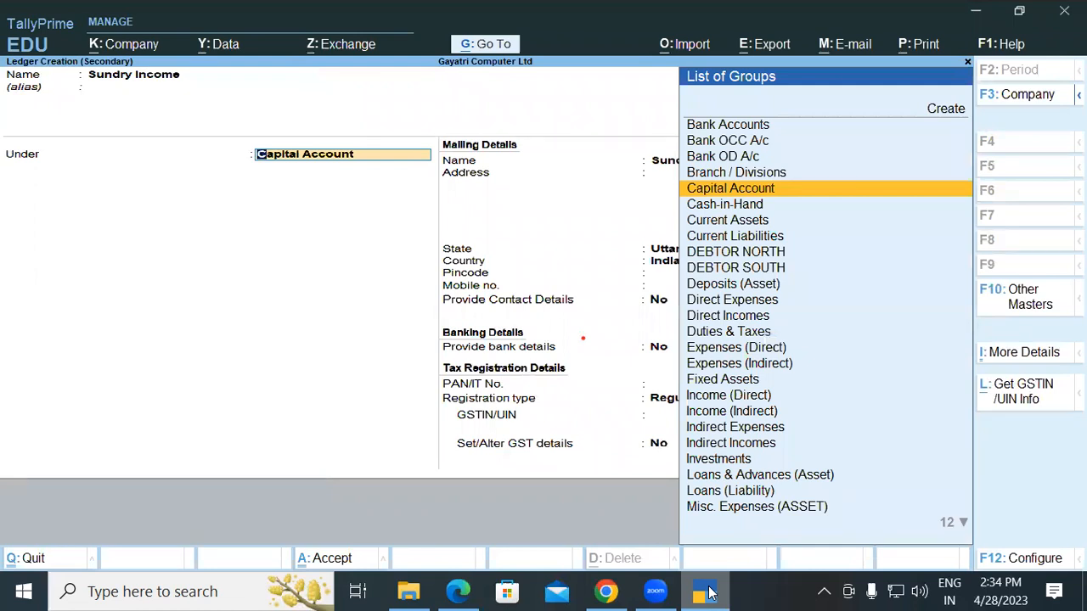
pyautogui.write('In')
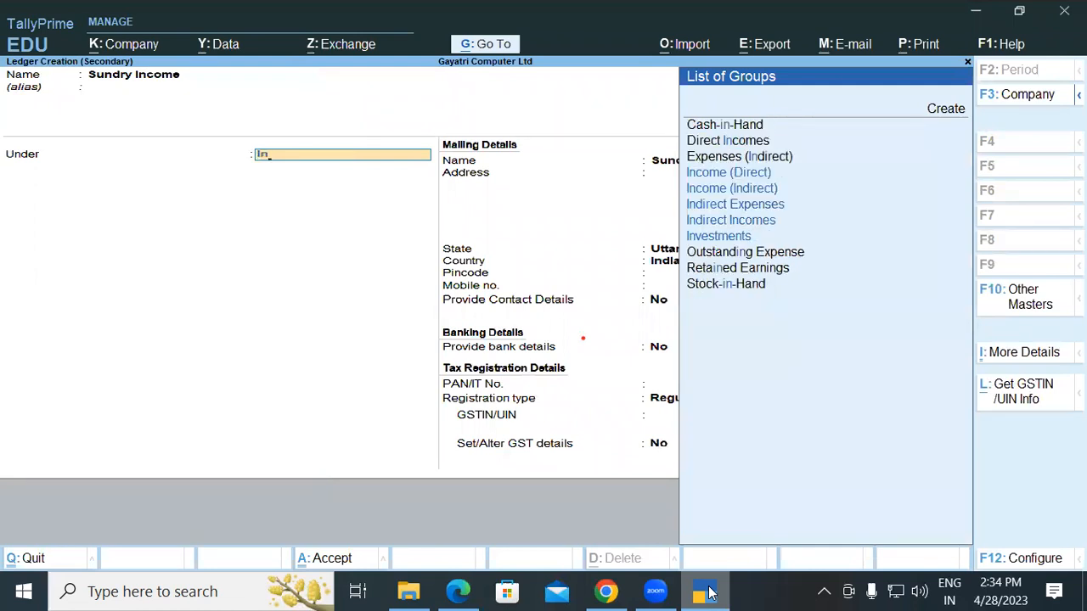
pyautogui.press('Return')
pyautogui.press('Return')
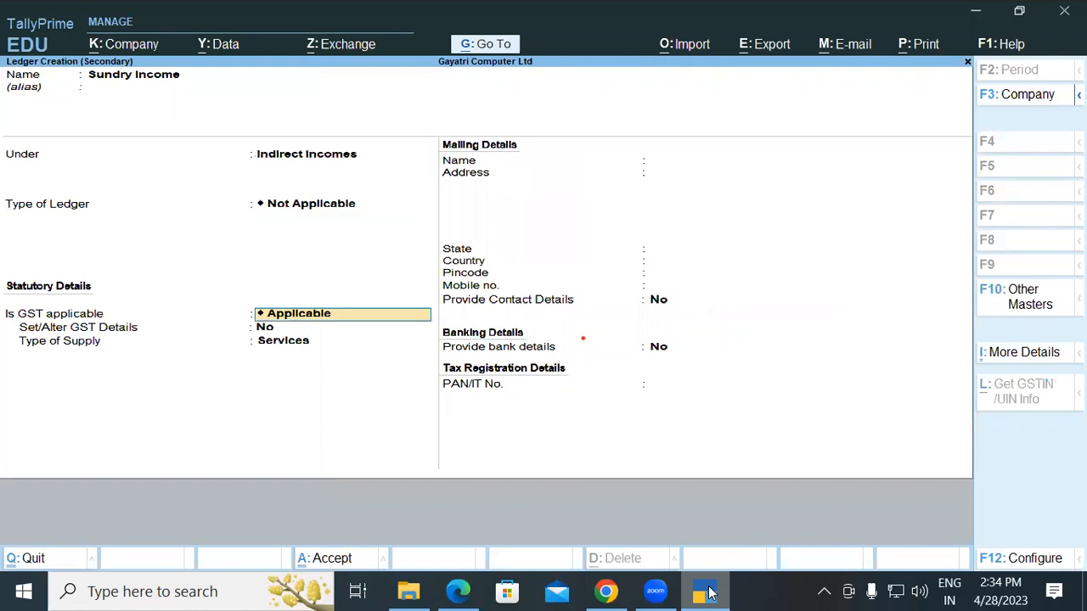
# Step: Accept the remaining details of the Sundry Income ledger and save it into the receipt voucher's credit line
pyautogui.press('Return')
pyautogui.press('Return')
pyautogui.press('Up')
pyautogui.press('Return')
pyautogui.press('Return')
pyautogui.press('Return')
# Step: Credit Sundry Income with 245, debit Cash for the same amount, and save the receipt voucher
pyautogui.write('245')
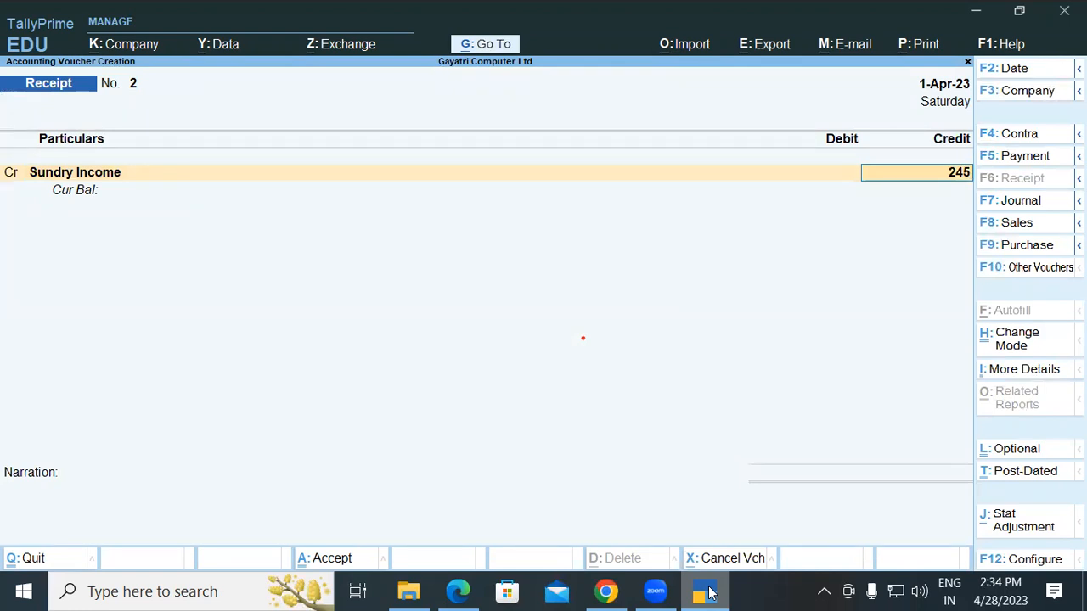
pyautogui.press('Return')
pyautogui.press('Return')
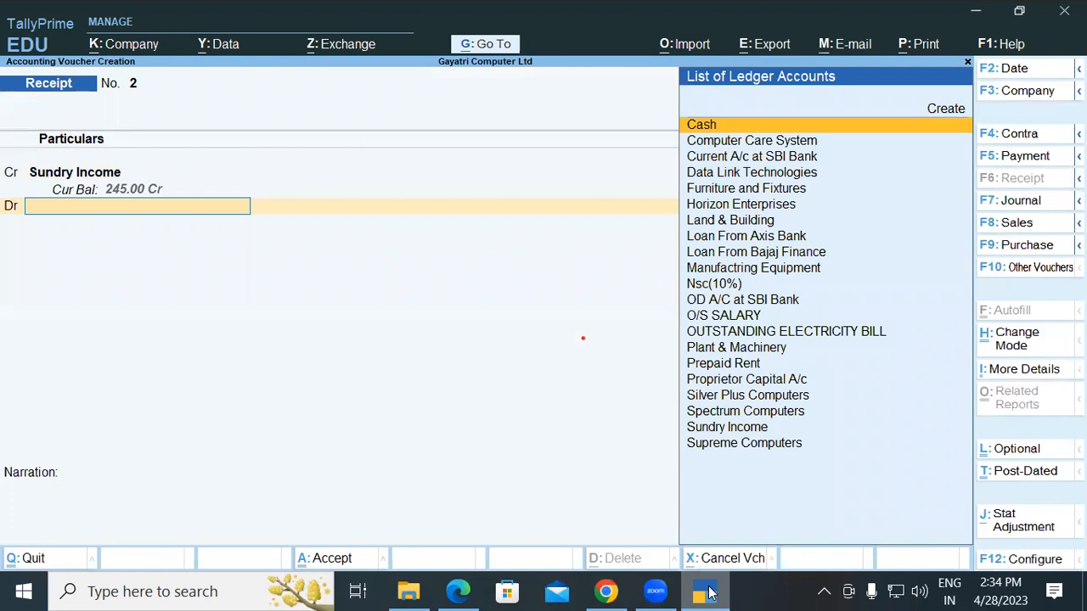
pyautogui.write('Cas')
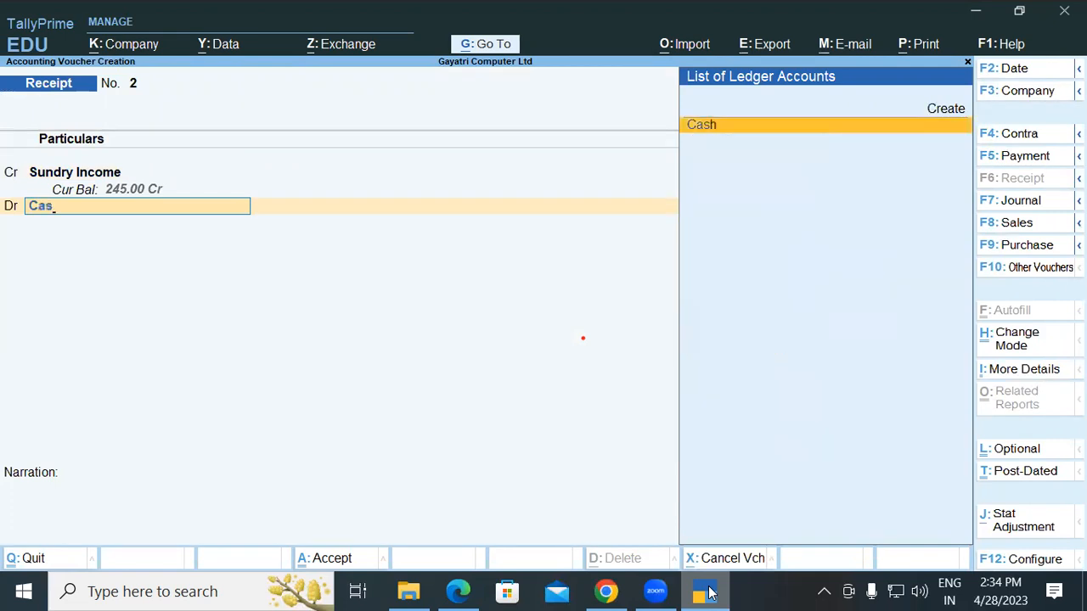
pyautogui.press('Return')
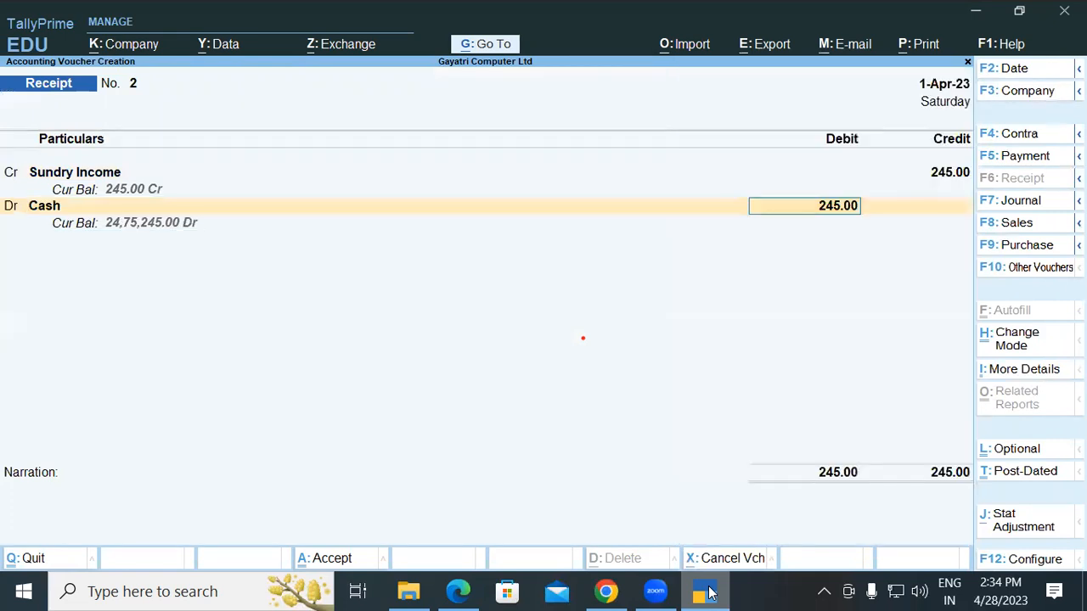
pyautogui.press('Return')
pyautogui.press('Return')
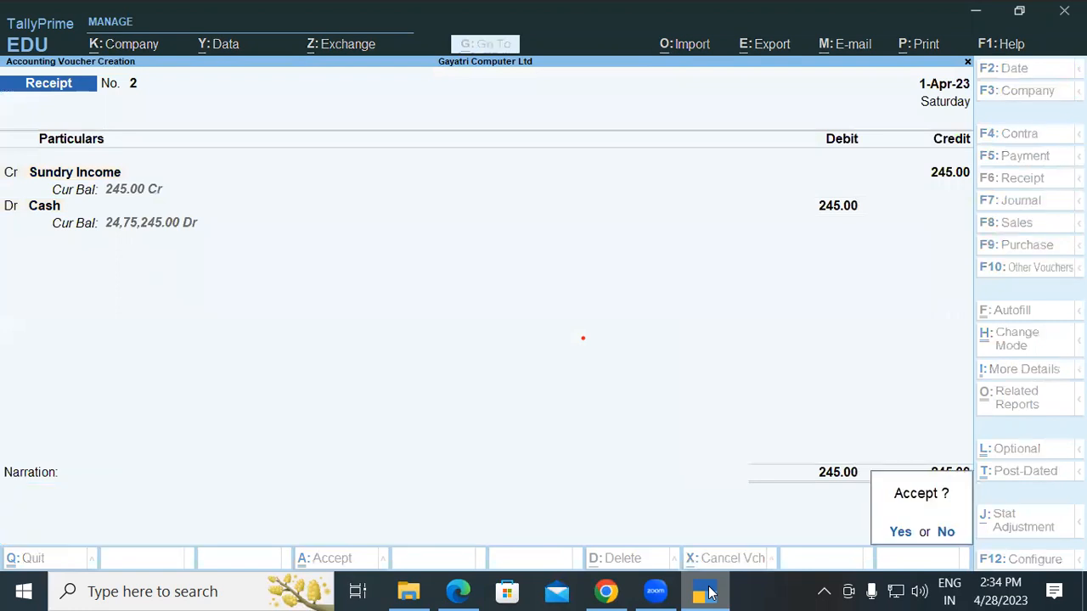
pyautogui.press('Return')
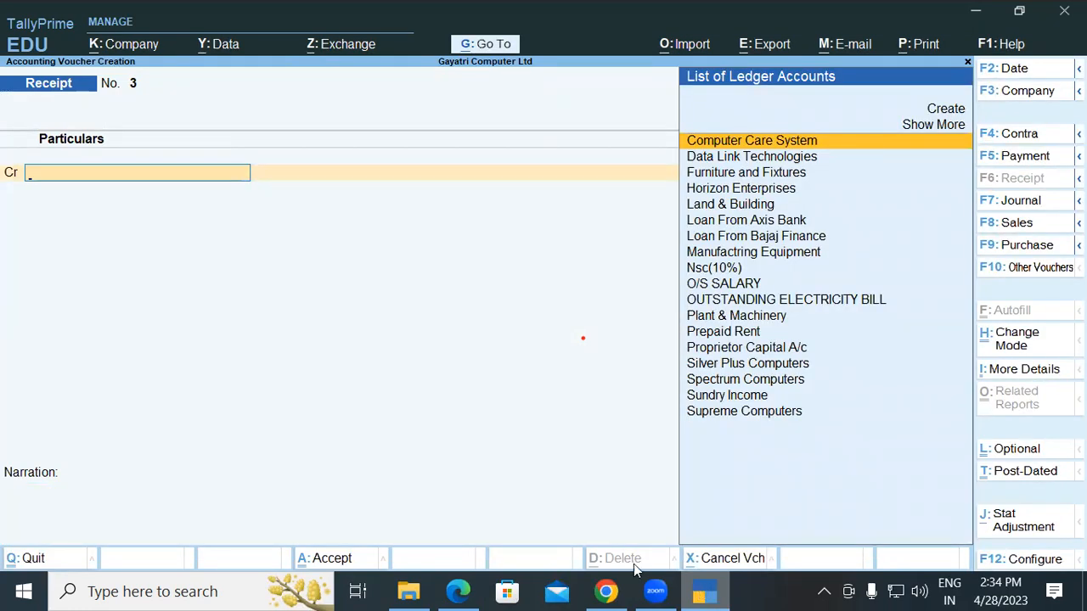
# Step: Read the third receipt example, bank interest on the SBI Current A/c, on page 37 of the PDF and return to TallyPrime
pyautogui.click(458, 591)
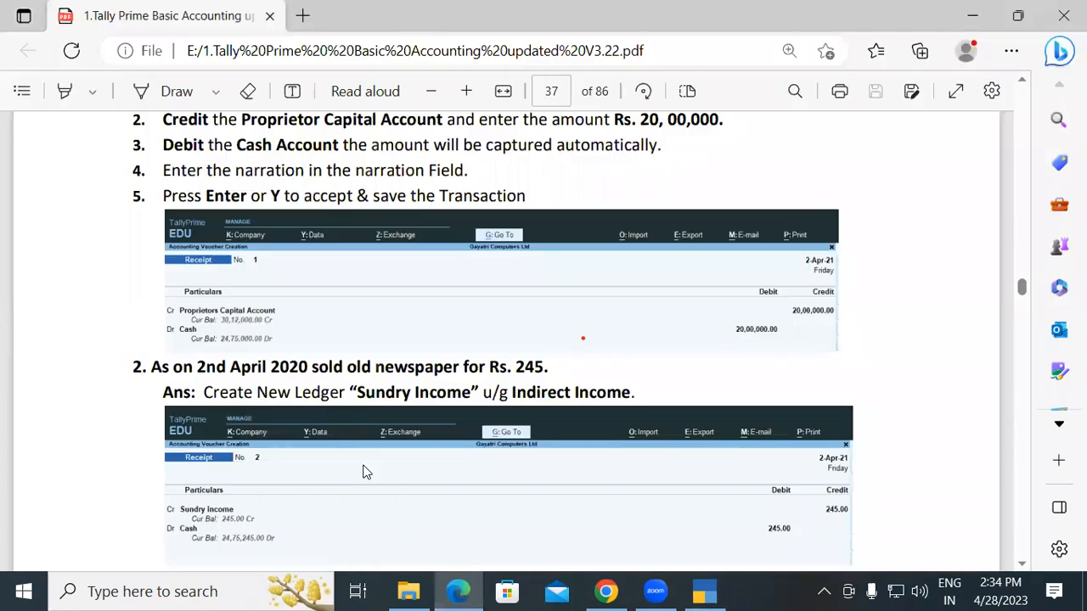
pyautogui.scroll(-4, 362, 473)
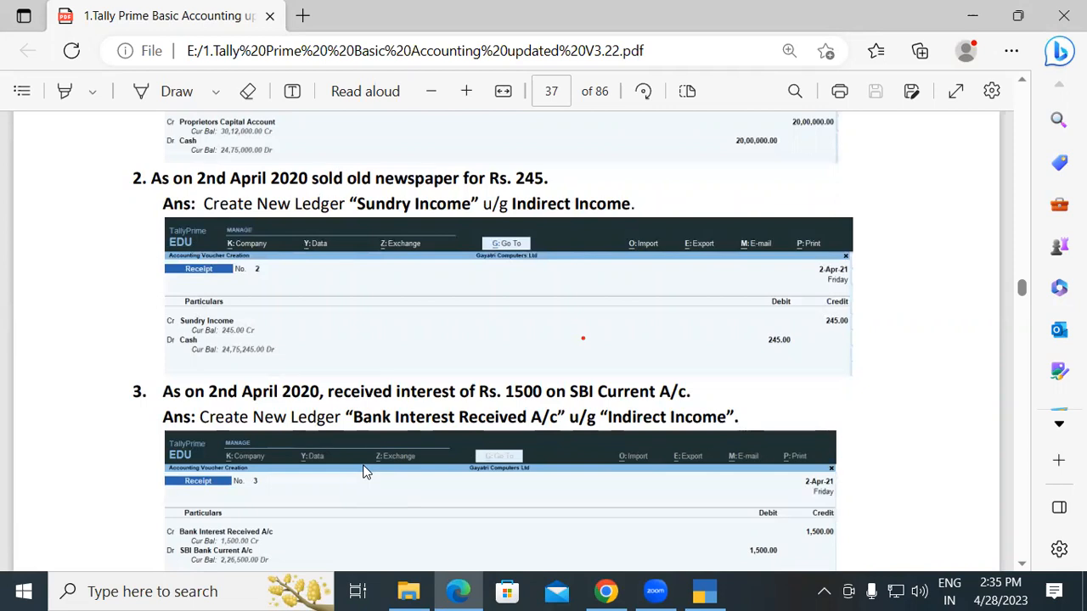
pyautogui.scroll(3, 363, 472)
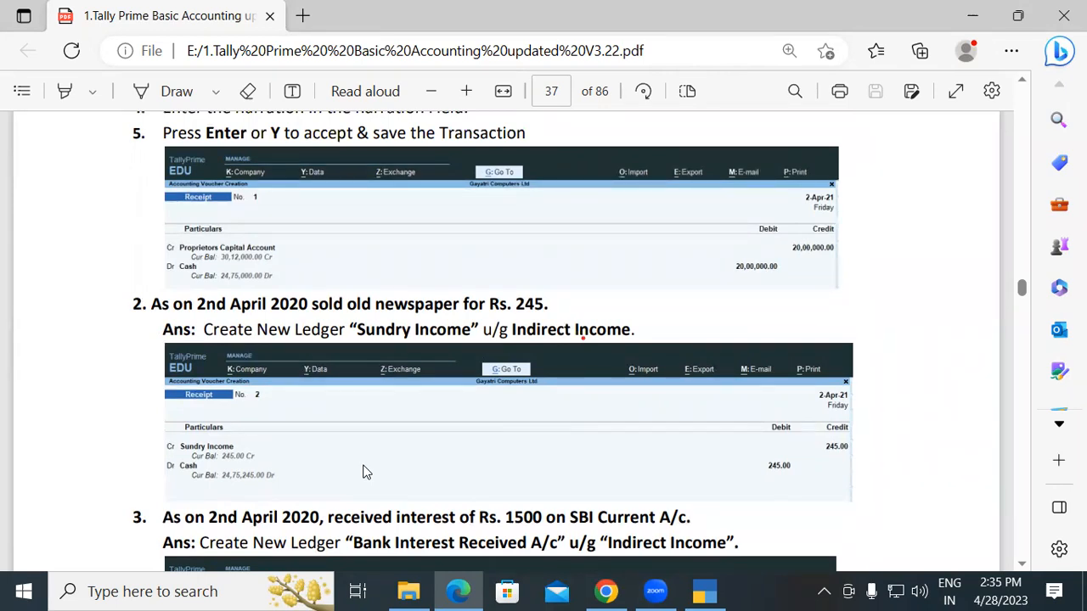
pyautogui.click(709, 592)
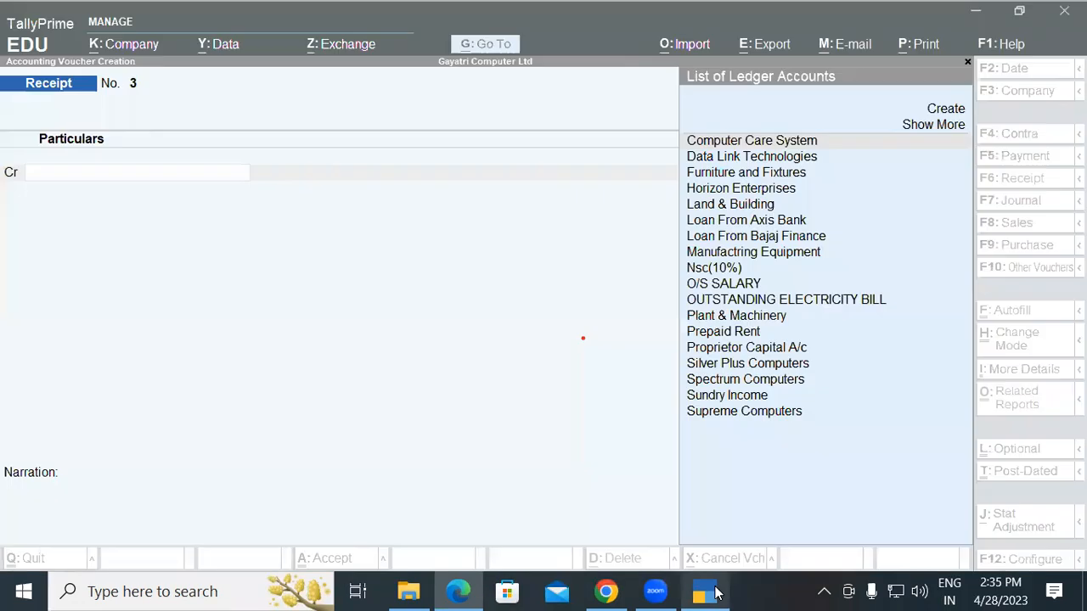
# Step: Create a ledger named Interest Received under Indirect Incomes from within the receipt voucher and save it
pyautogui.hotkey('alt', 'c')
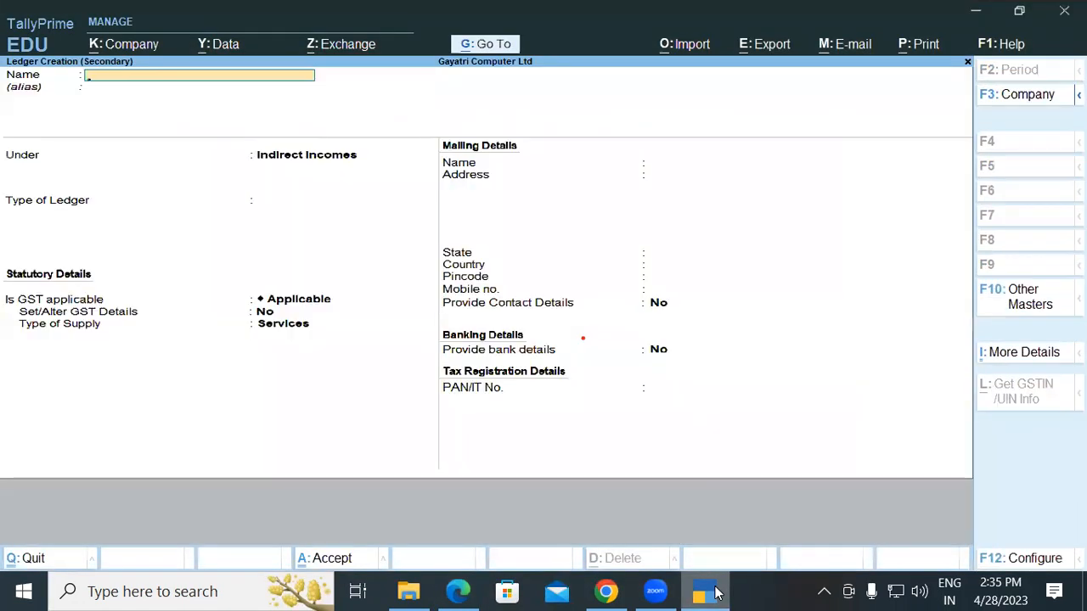
pyautogui.write('Intere')
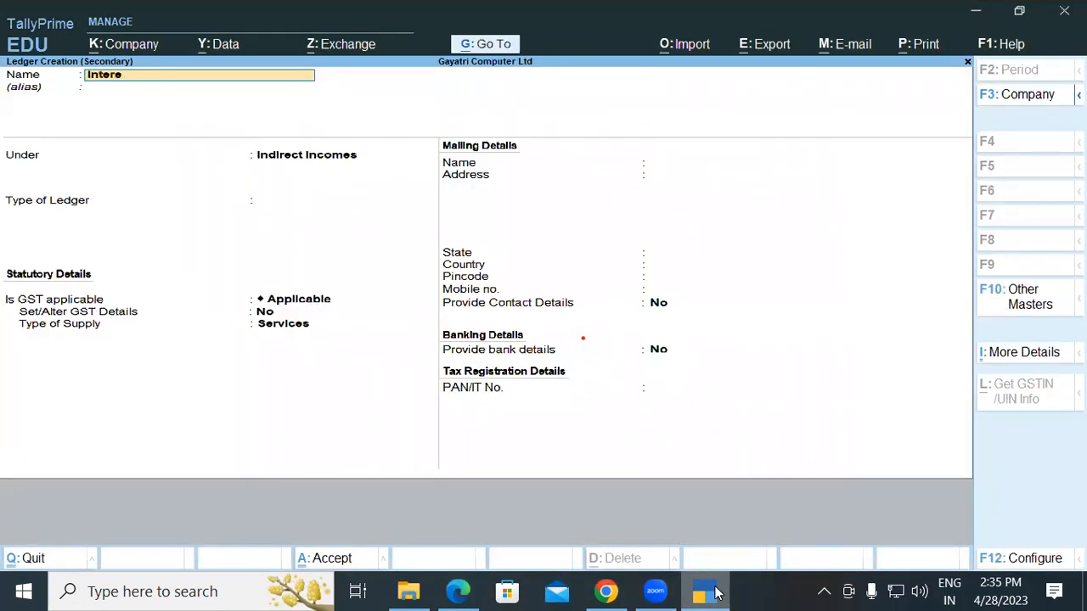
pyautogui.write('st Received')
pyautogui.press('Return')
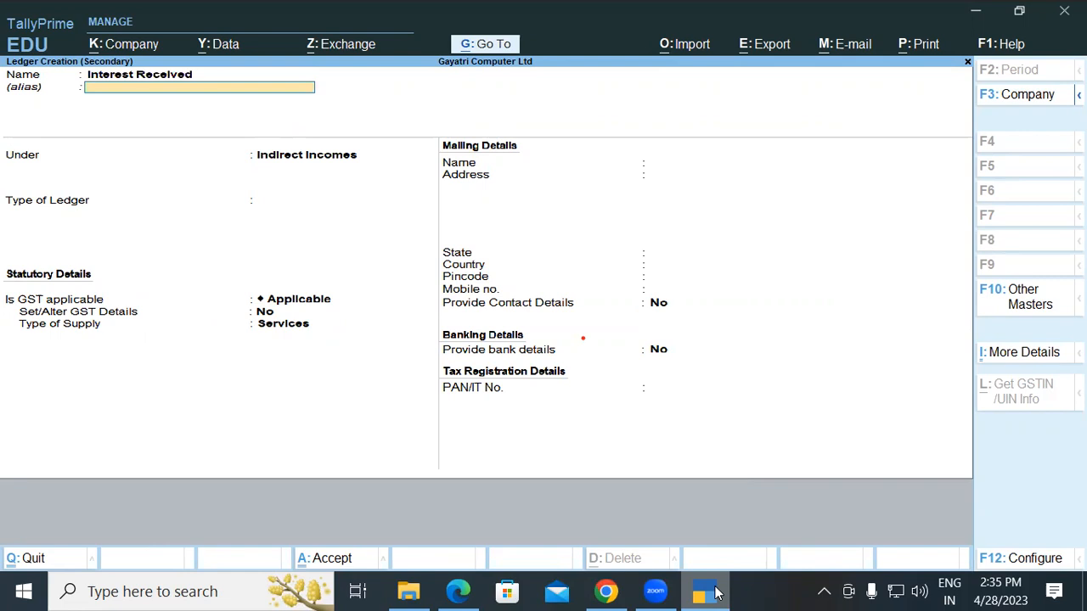
pyautogui.press('Return')
pyautogui.press('Return')
pyautogui.press('Return')
pyautogui.press('Return')
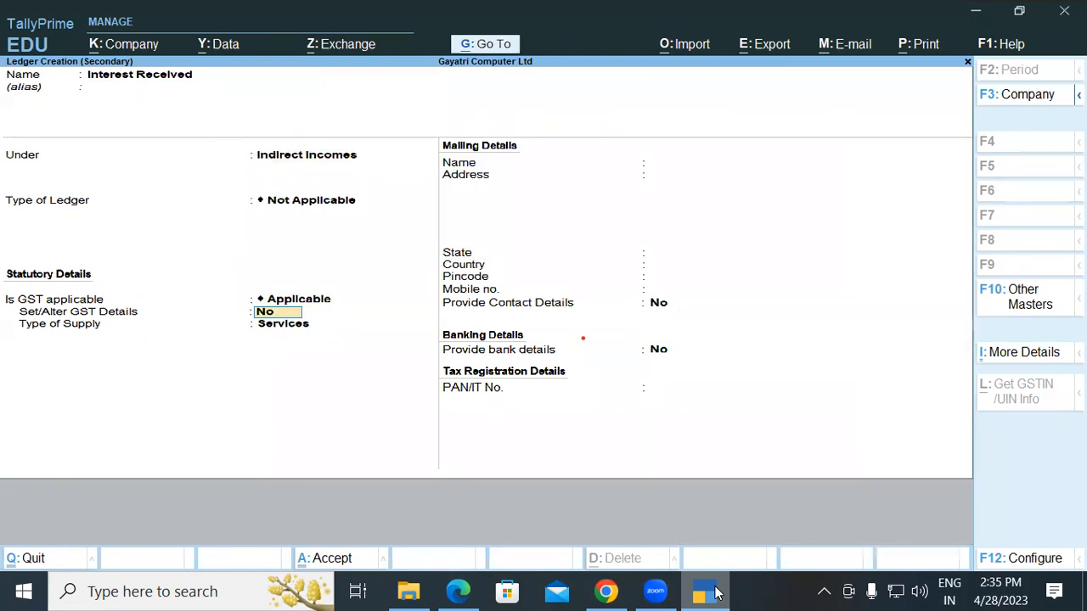
pyautogui.press('Return')
pyautogui.press('Up')
pyautogui.press('Return')
pyautogui.press('Return')
pyautogui.press('Return')
pyautogui.press('Return')
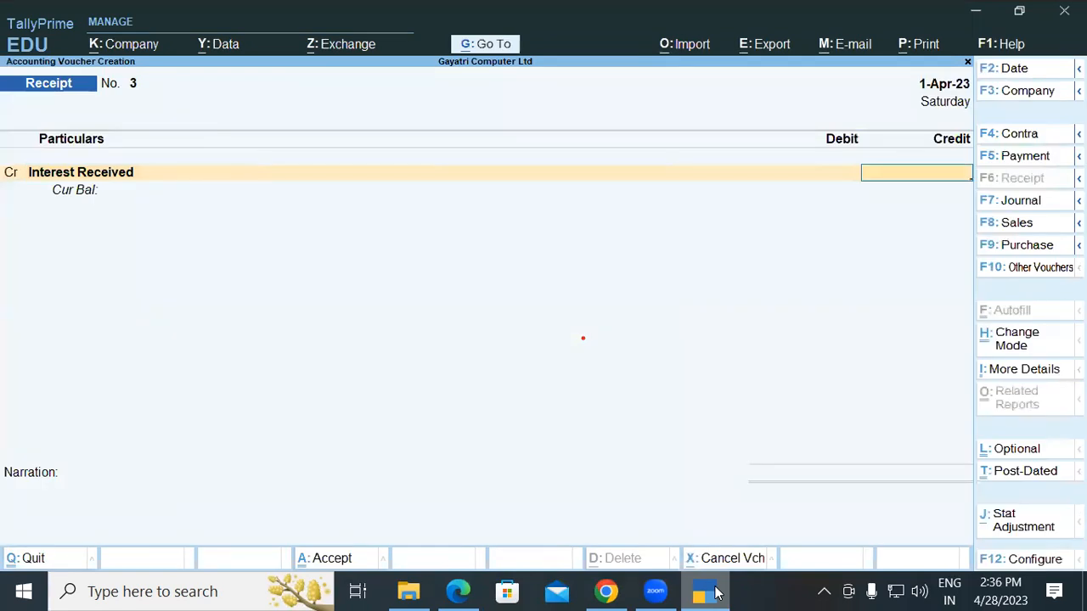
# Step: Credit Interest Received with 1500 and choose Current A/c at SBI Bank as the debit ledger
pyautogui.write('1500')
pyautogui.press('Return')
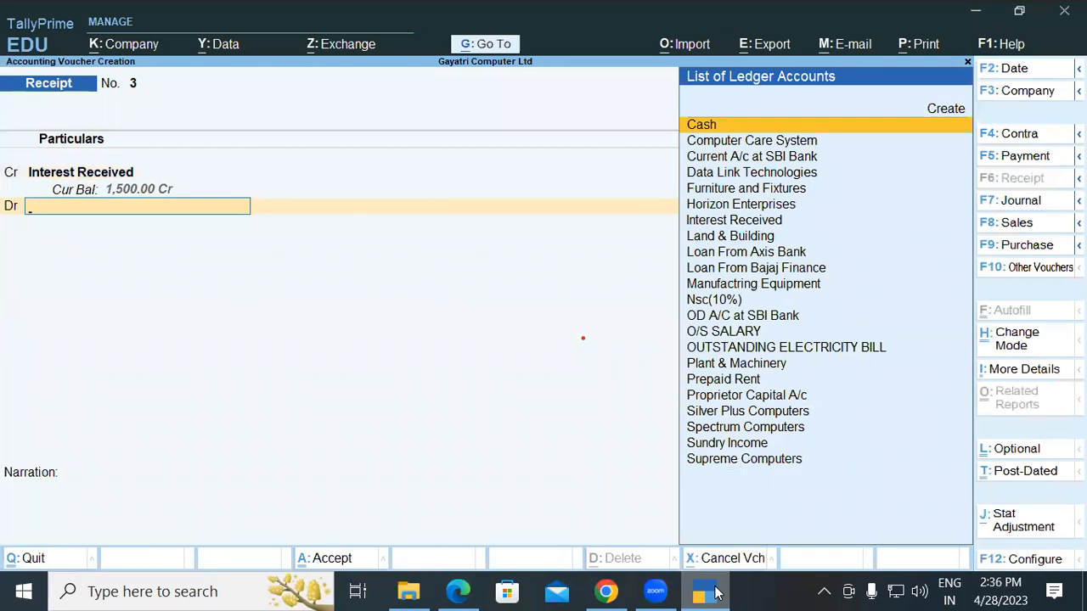
pyautogui.write('C')
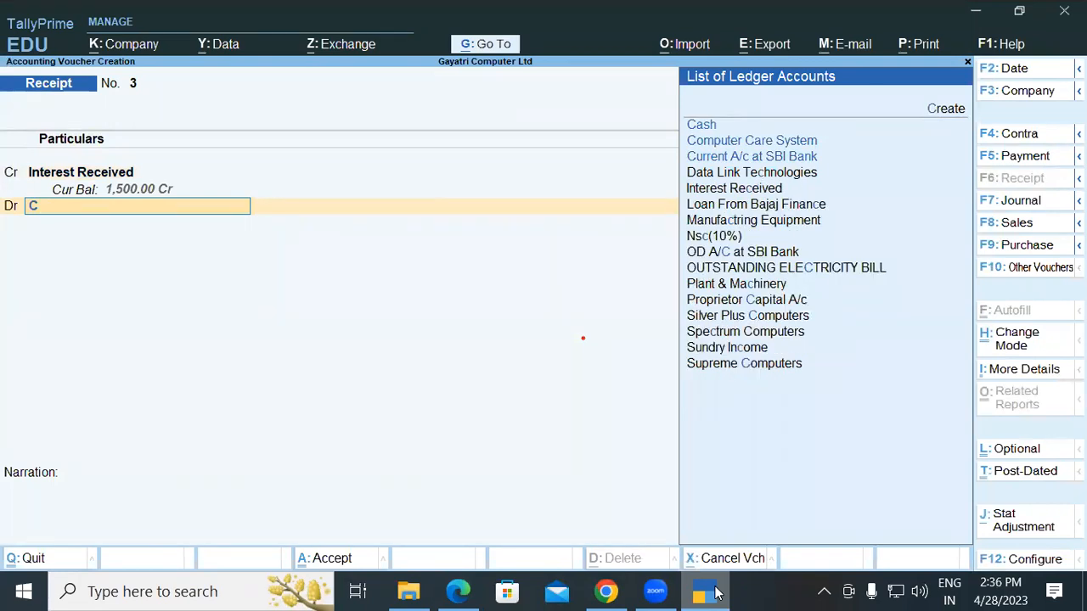
pyautogui.press('Down')
pyautogui.press('Down')
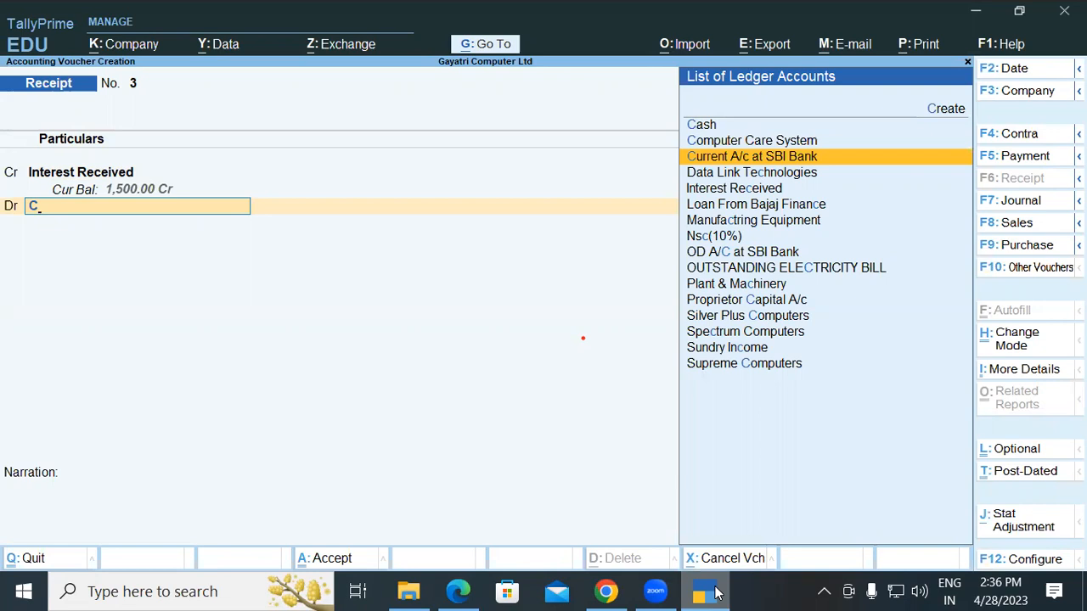
pyautogui.press('Return')
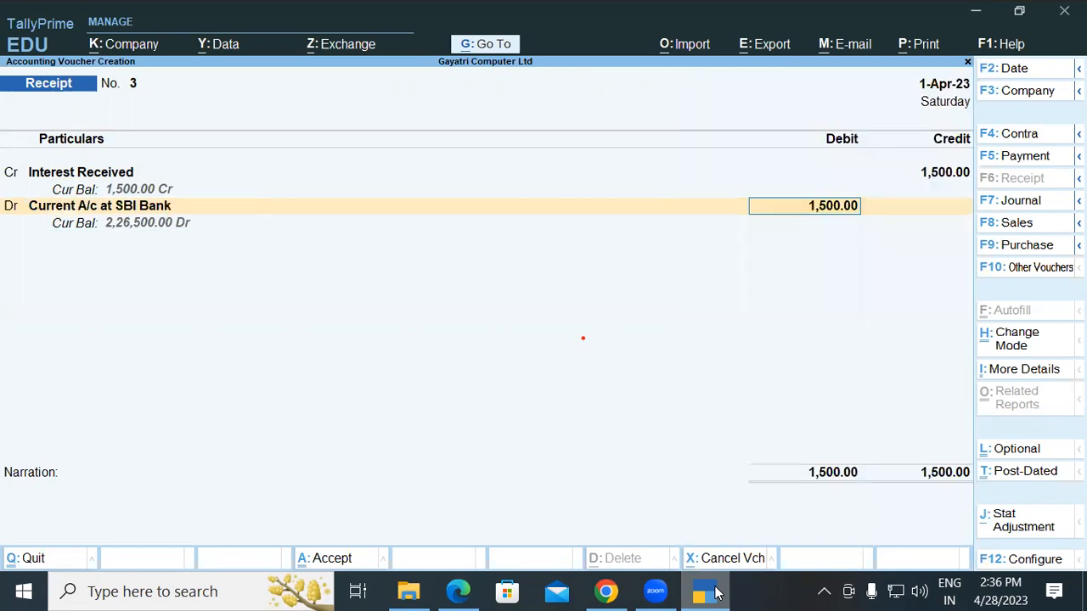
# Step: Allocate the bank amount as Cheque/DD with the instrument number and bank name left blank, and save the receipt voucher
pyautogui.press('Return')
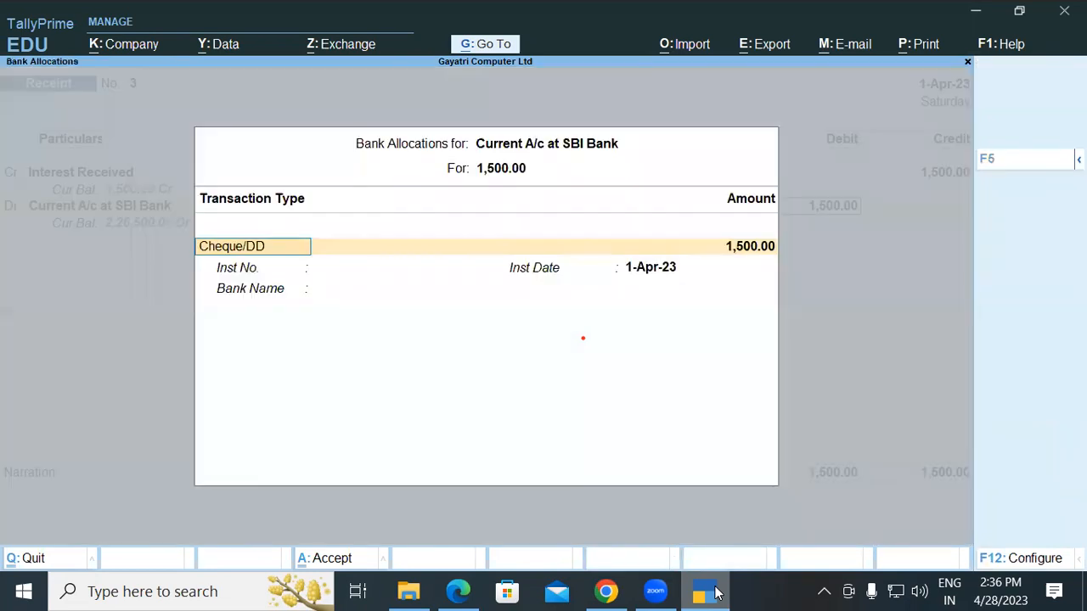
pyautogui.press('Return')
pyautogui.press('Return')
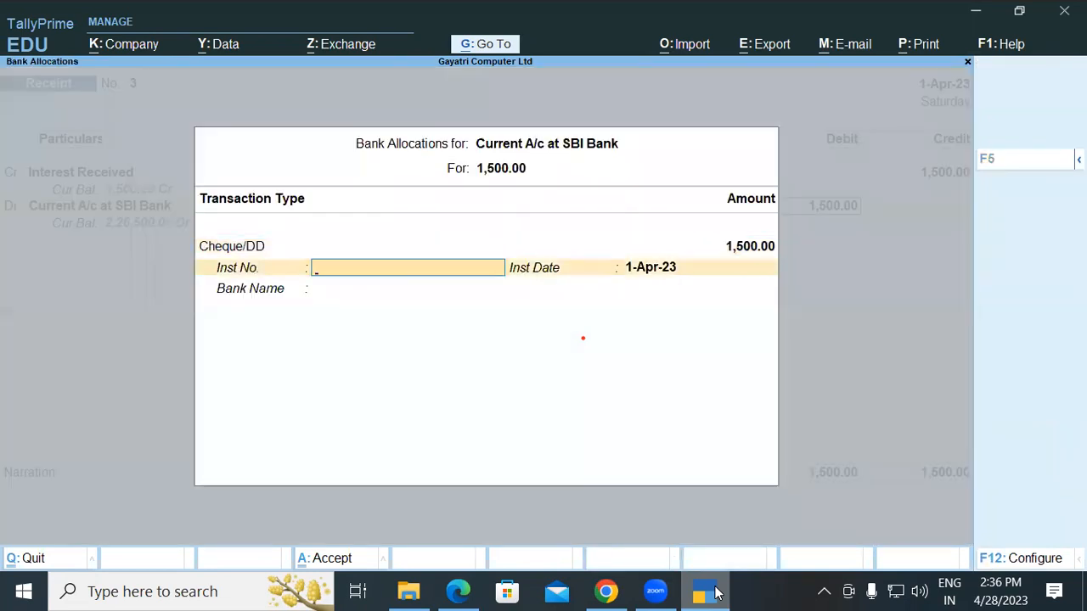
pyautogui.press('Return')
pyautogui.press('Return')
pyautogui.press('Return')
pyautogui.press('Return')
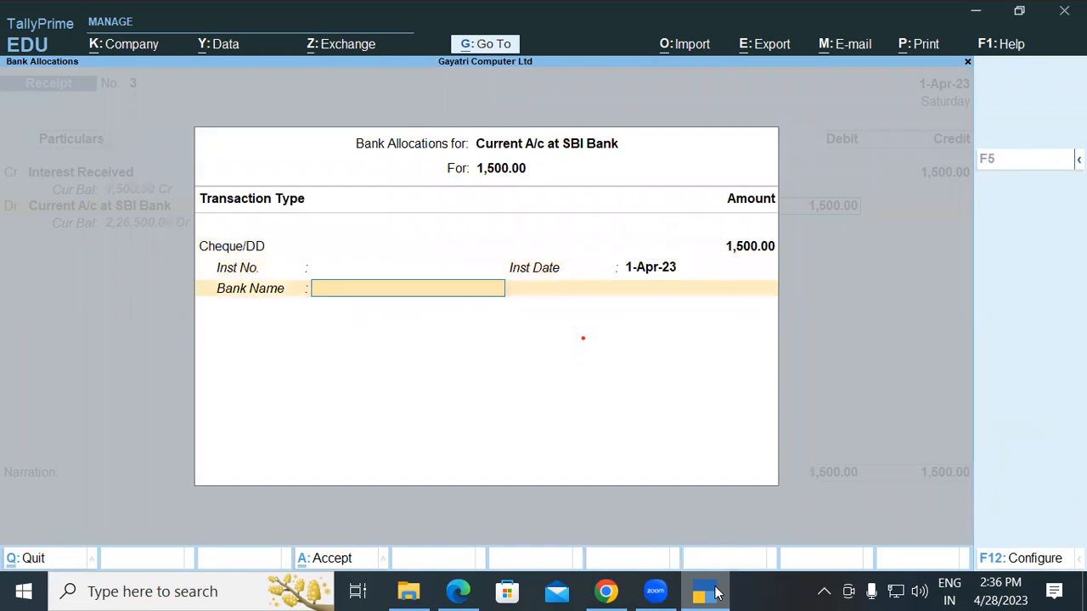
pyautogui.press('Return')
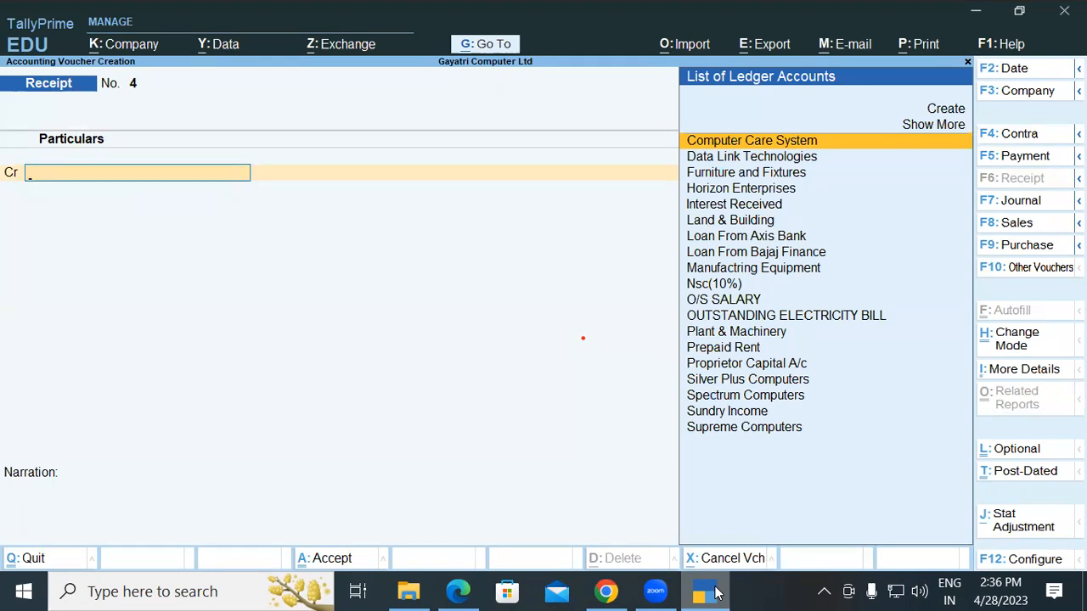
# Step: Review the company's Balance Sheet and return to a new receipt voucher
pyautogui.press('Escape')
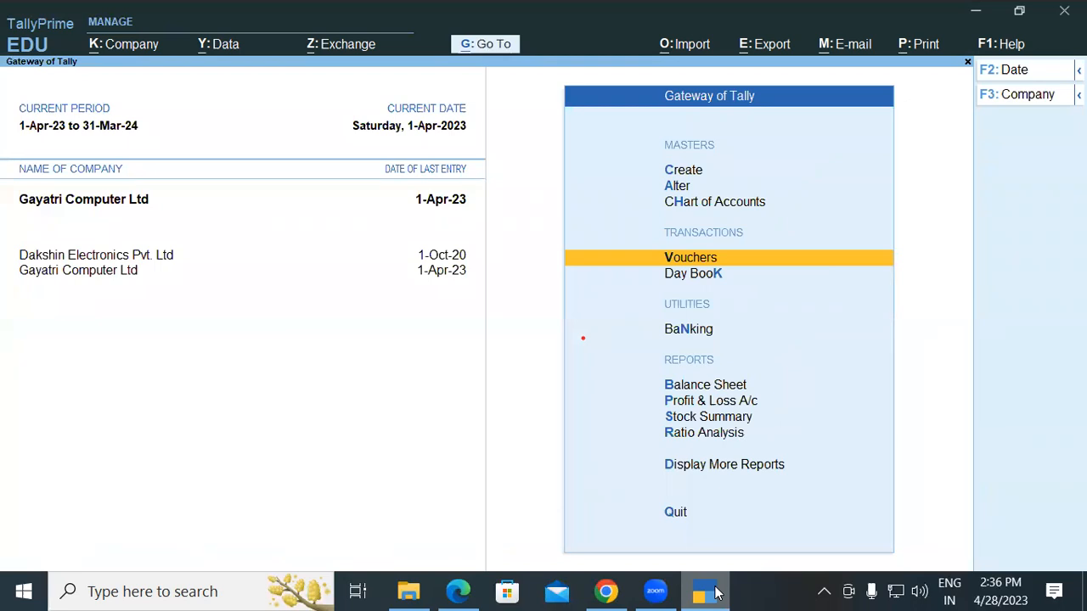
pyautogui.press('b')
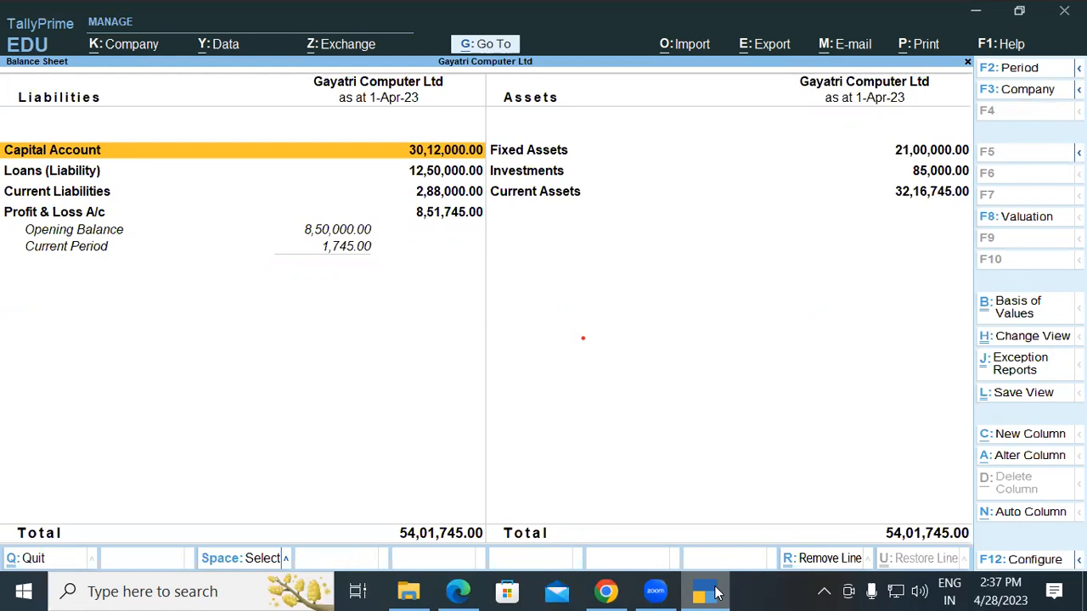
pyautogui.press('Escape')
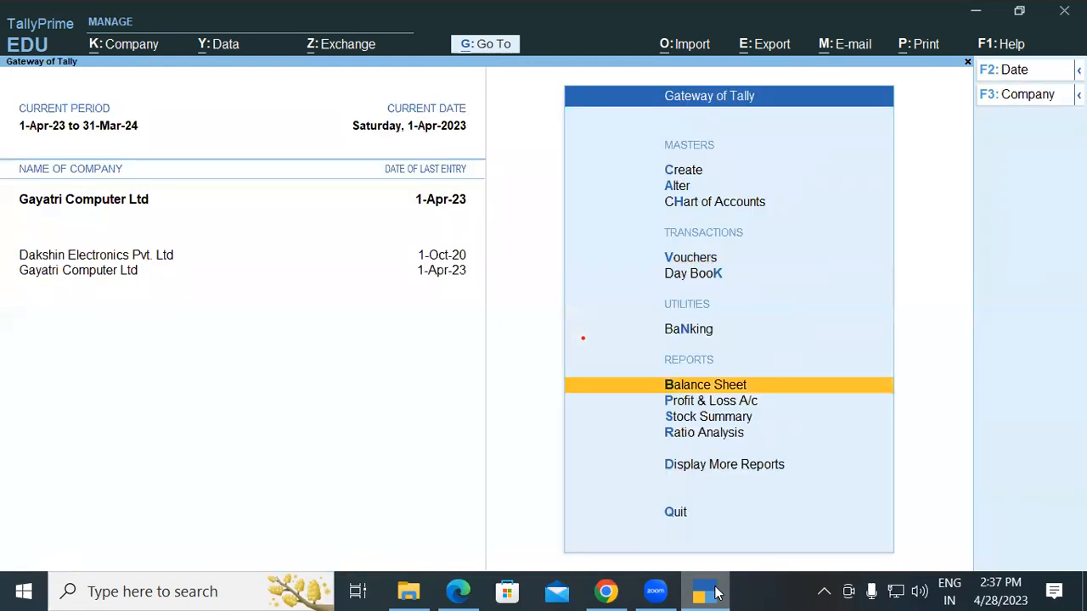
pyautogui.press('v')
# Step: Review the receipt examples on page 37 of the PDF through the fourth one, the Supreme Computers cash settlement, and return to TallyPrime
pyautogui.click(458, 591)
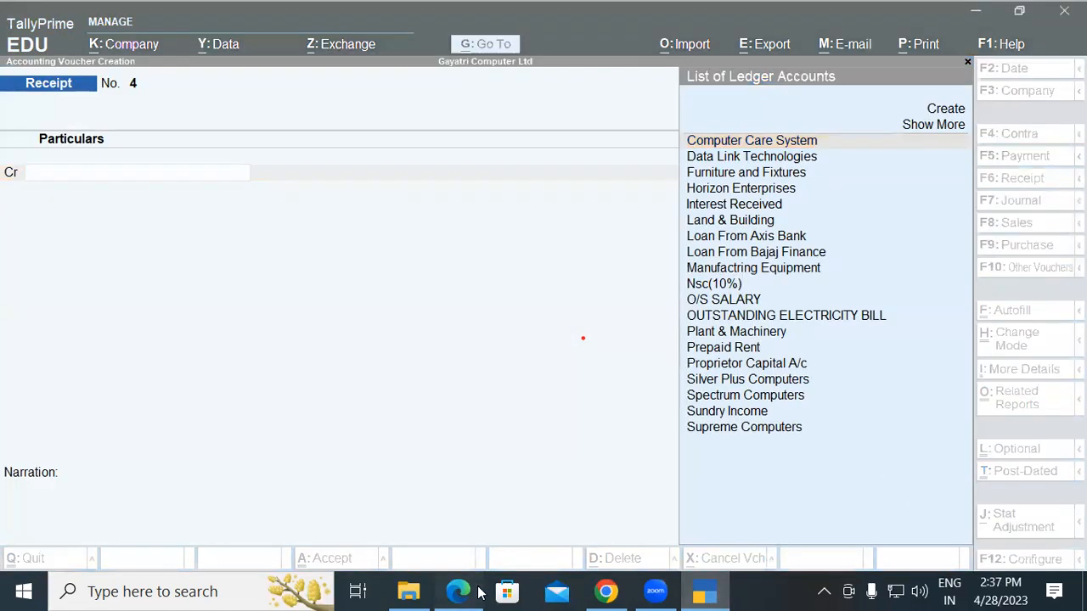
pyautogui.scroll(-5, 217, 428)
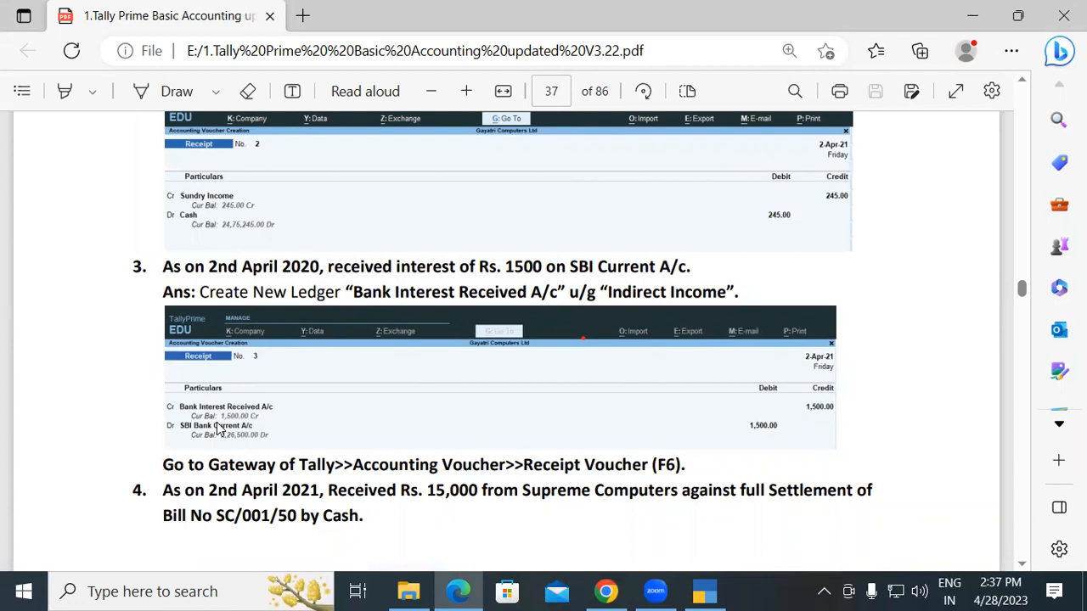
pyautogui.scroll(1, 217, 429)
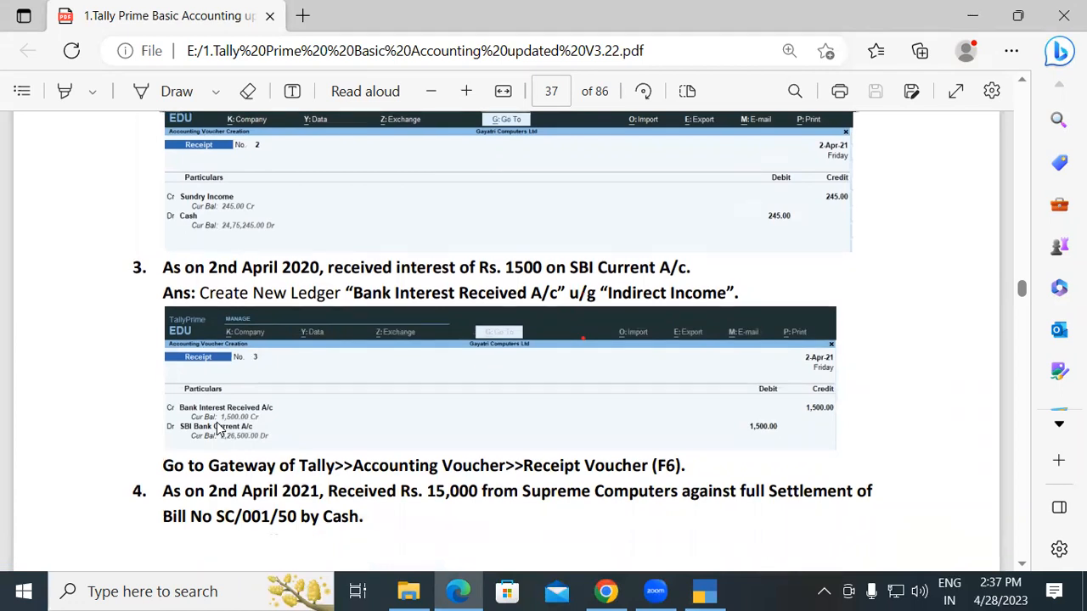
pyautogui.scroll(1, 217, 424)
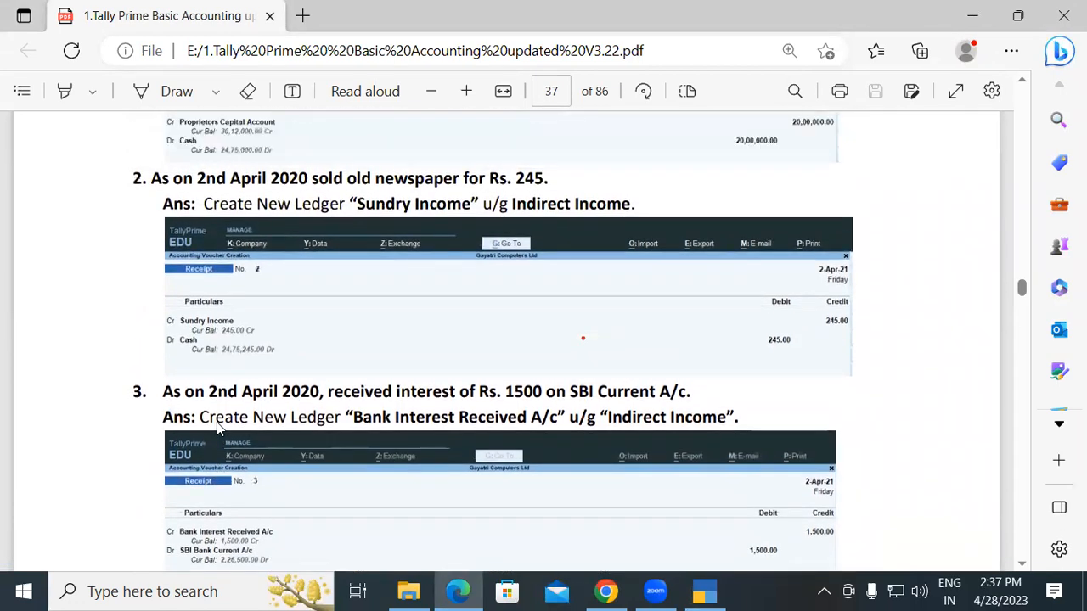
pyautogui.scroll(4, 216, 422)
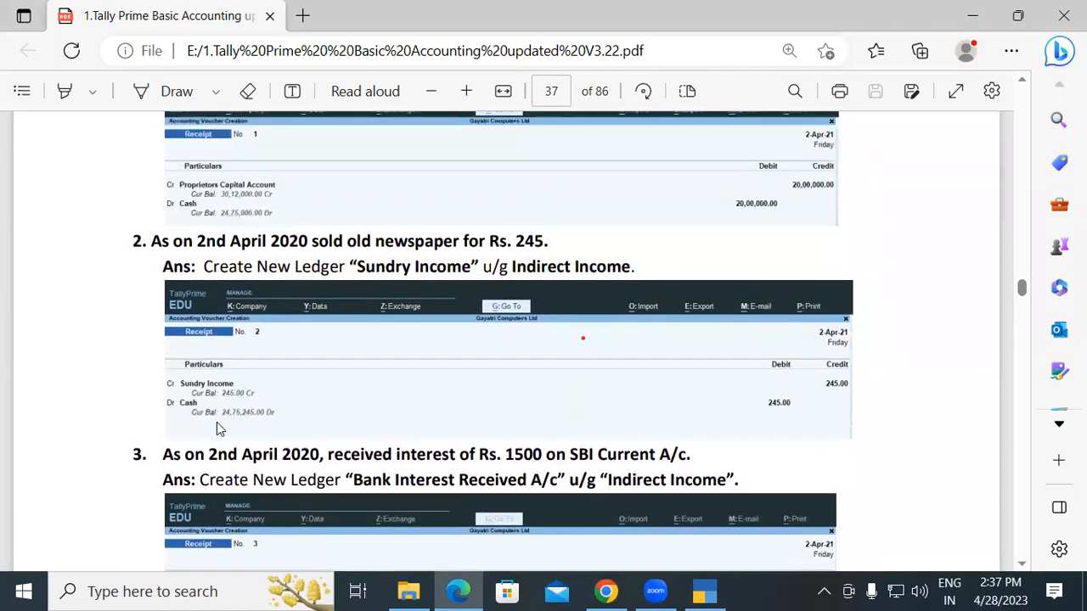
pyautogui.scroll(1, 217, 424)
pyautogui.scroll(-2, 216, 424)
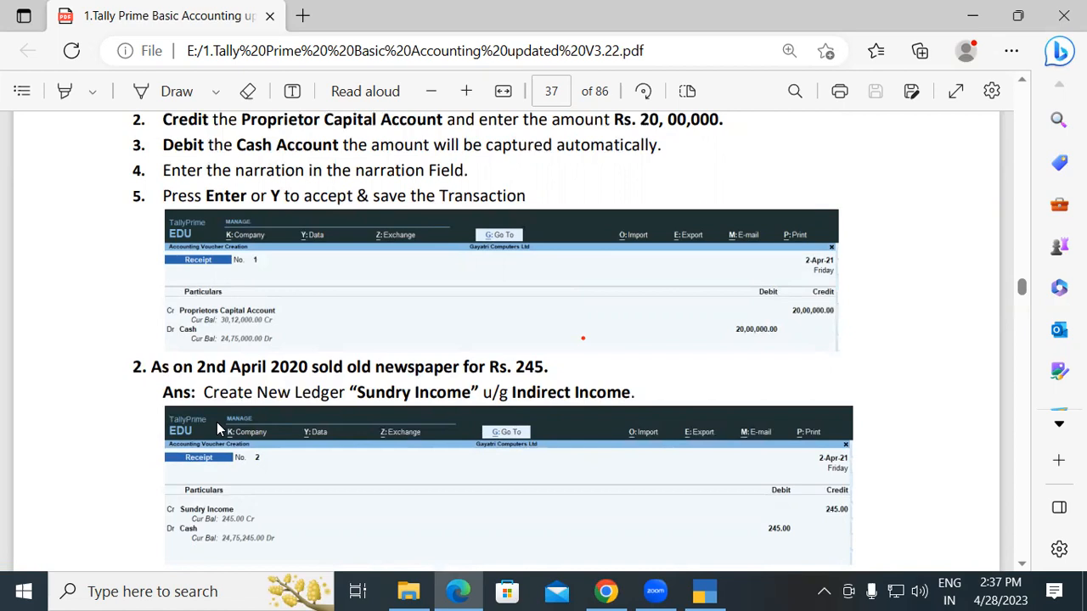
pyautogui.scroll(-3, 217, 422)
pyautogui.scroll(-1, 217, 429)
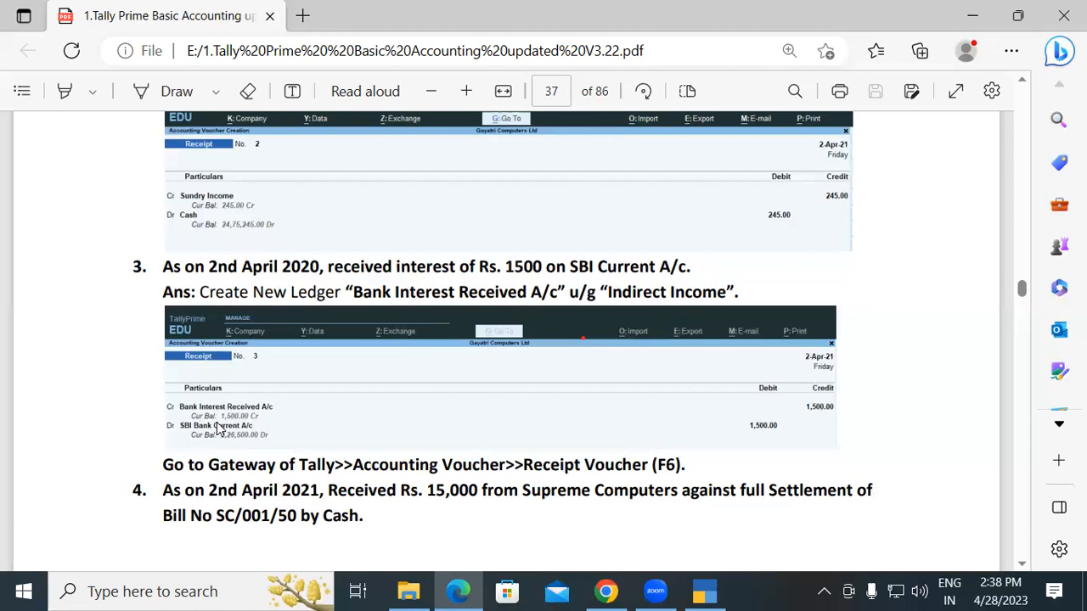
pyautogui.click(707, 592)
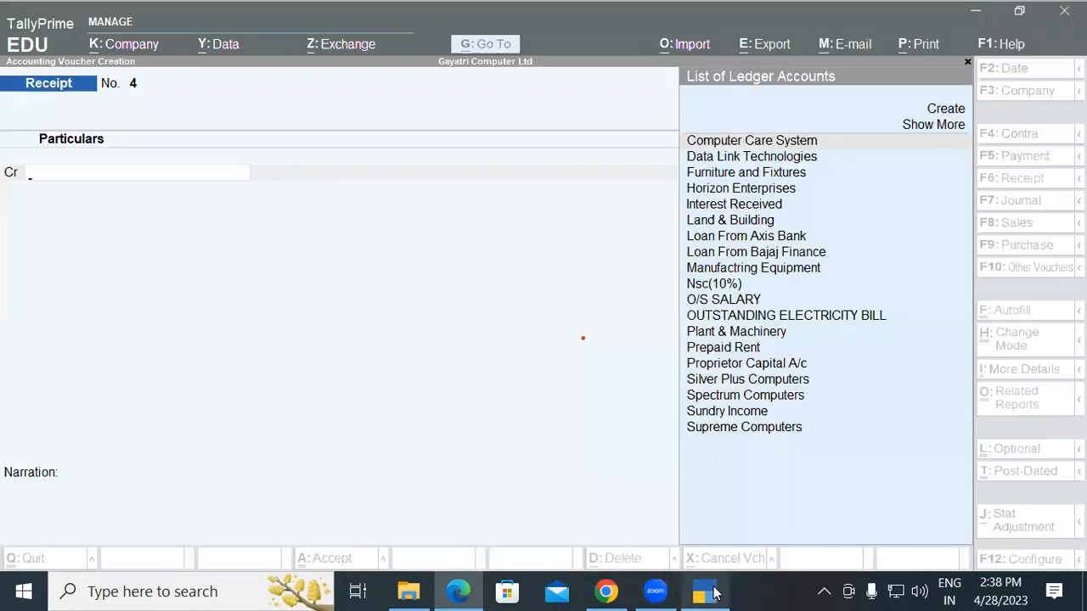
# Step: Choose Supreme Computers as the credit ledger of the receipt voucher
pyautogui.write('Su')
pyautogui.press('Down')
pyautogui.press('Down')
pyautogui.press('Return')
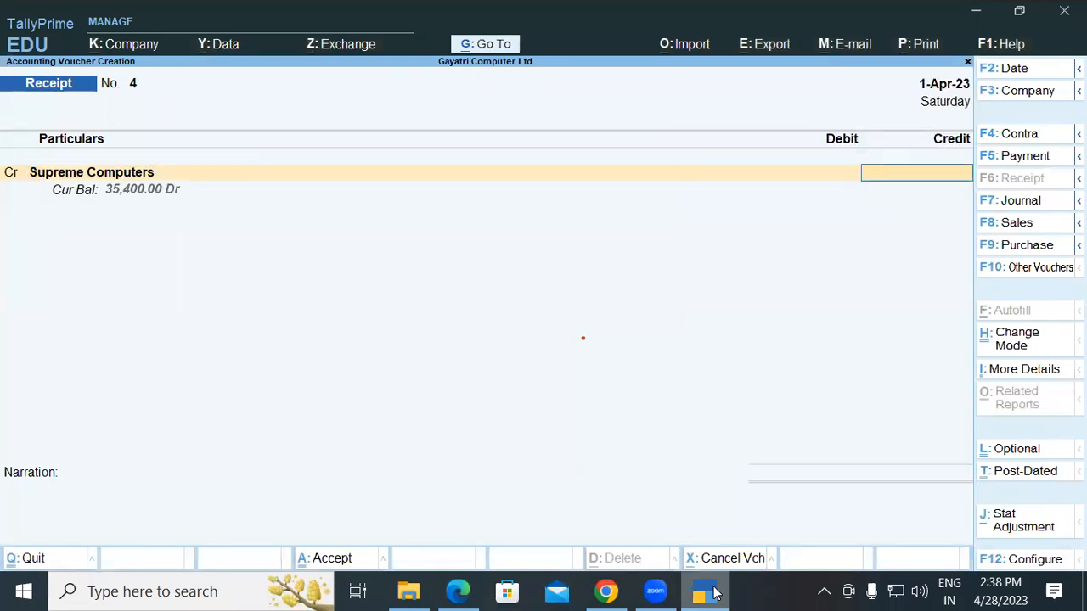
# Step: Set preallocation of bills for Payment/Receipt/Journal Vouchers to Yes in the voucher configuration and save it
pyautogui.press('F12')
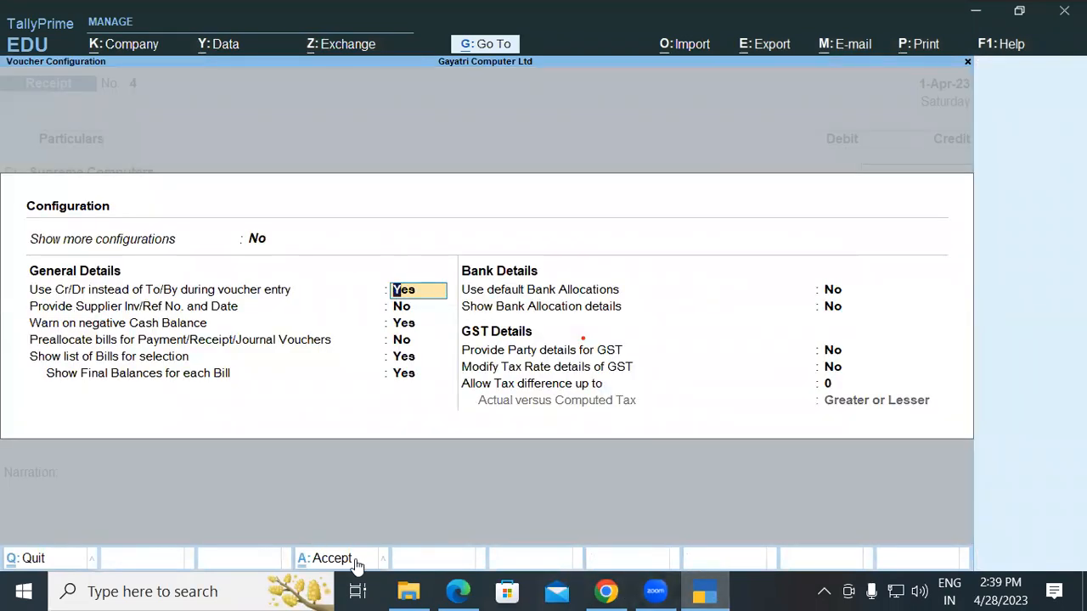
pyautogui.press('Escape')
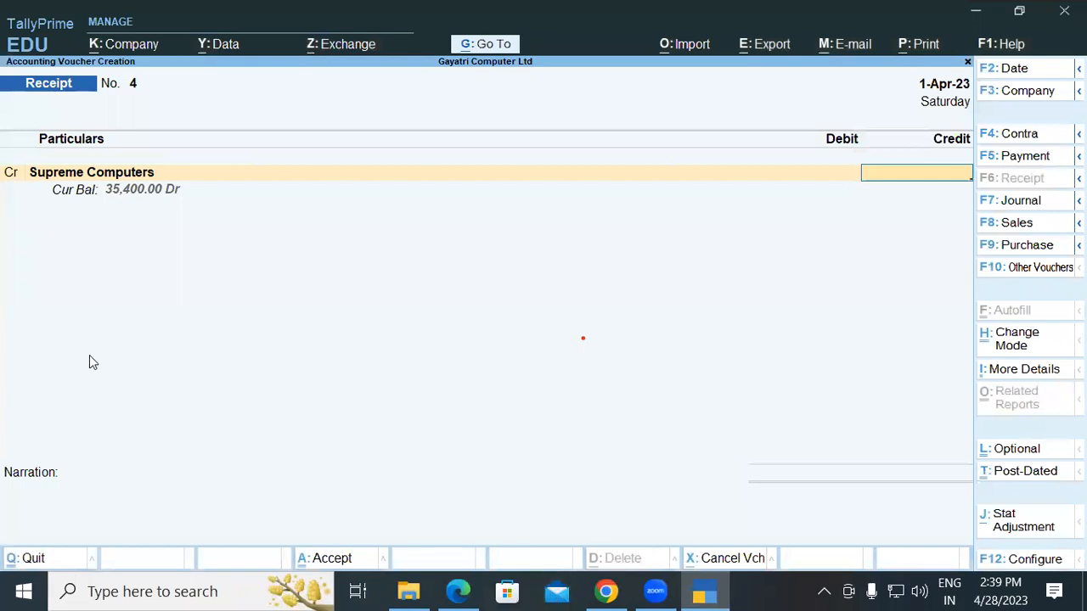
pyautogui.click(110, 174)
pyautogui.press('Return')
pyautogui.press('F12')
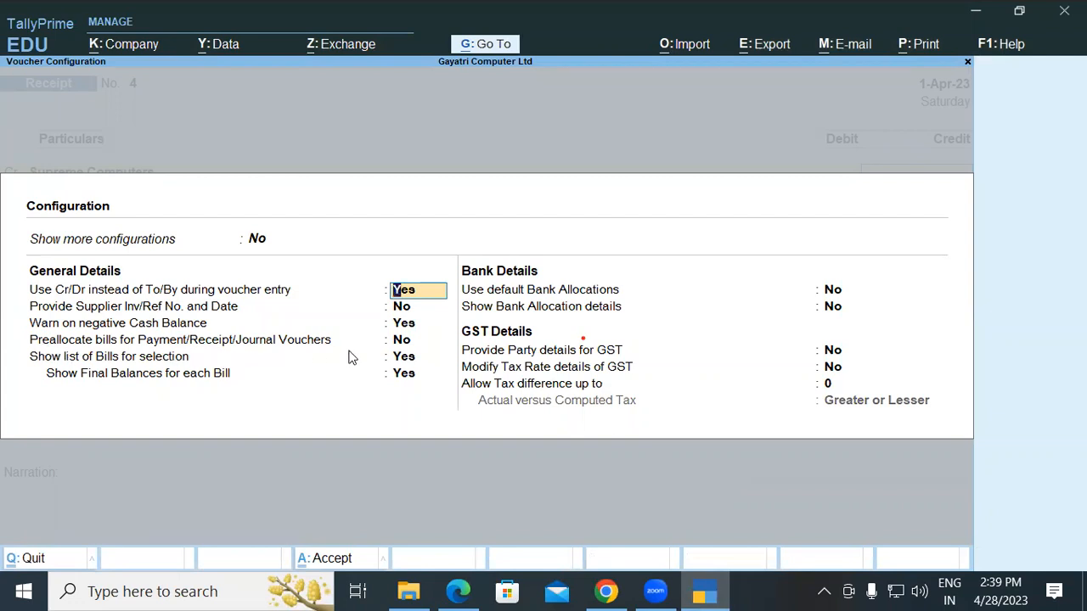
pyautogui.click(409, 340)
pyautogui.write('y')
pyautogui.press('Return')
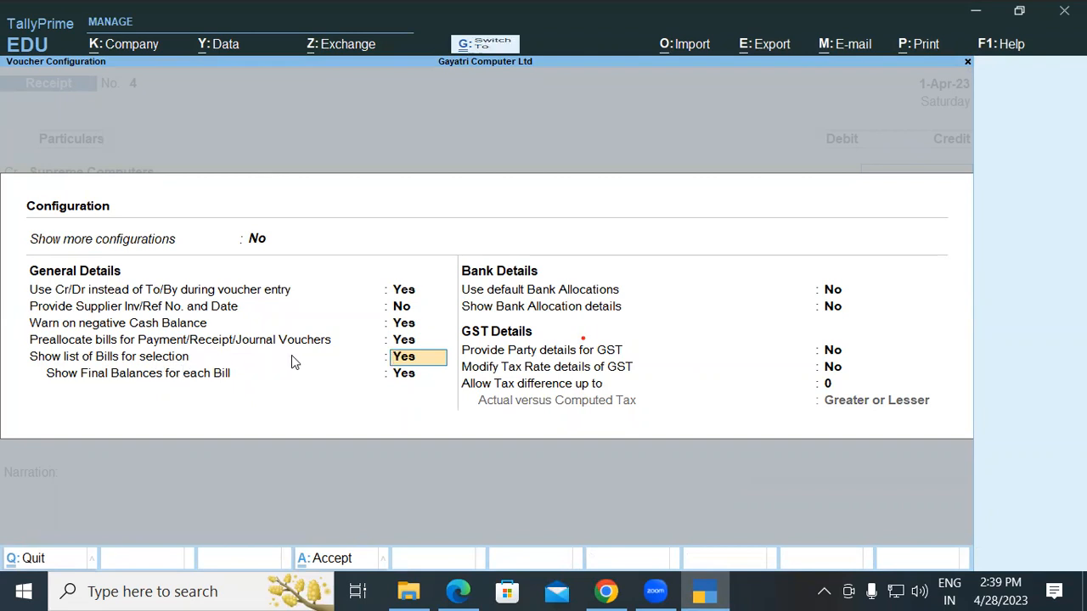
pyautogui.hotkey('ctrl', 'a')
# Step: Allocate the Supreme Computers credit as Agst Ref to pending bill SC/001/50 for its full 15,400.00
pyautogui.press('BackSpace')
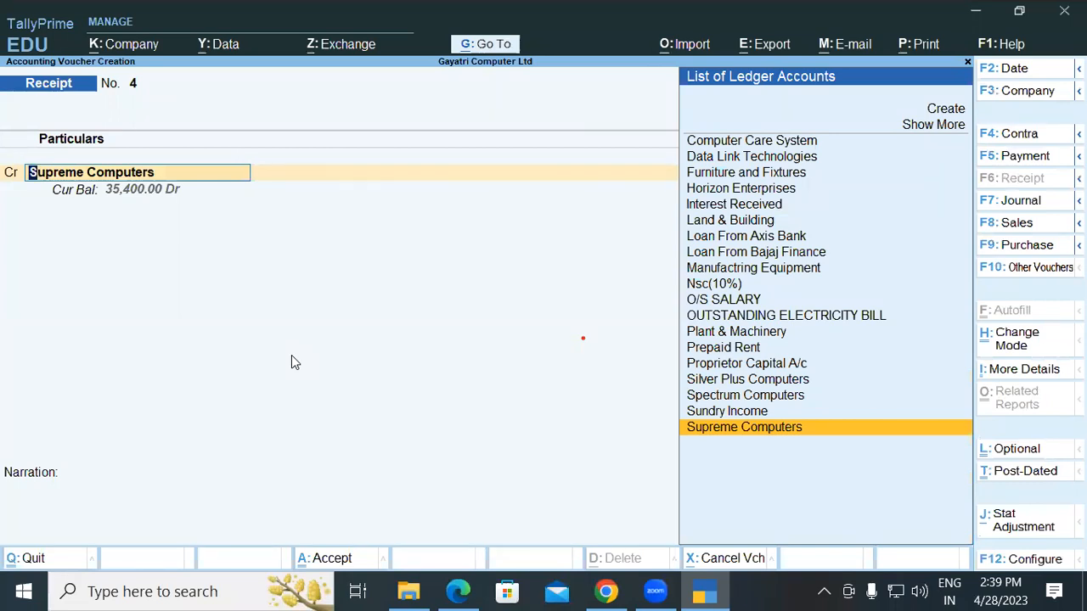
pyautogui.press('Return')
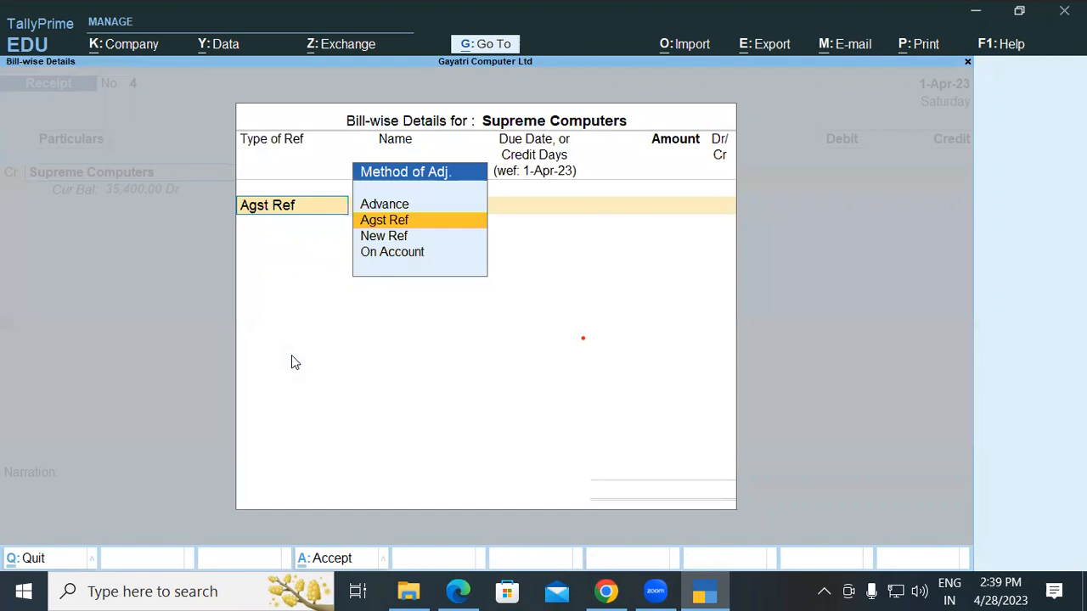
pyautogui.press('Return')
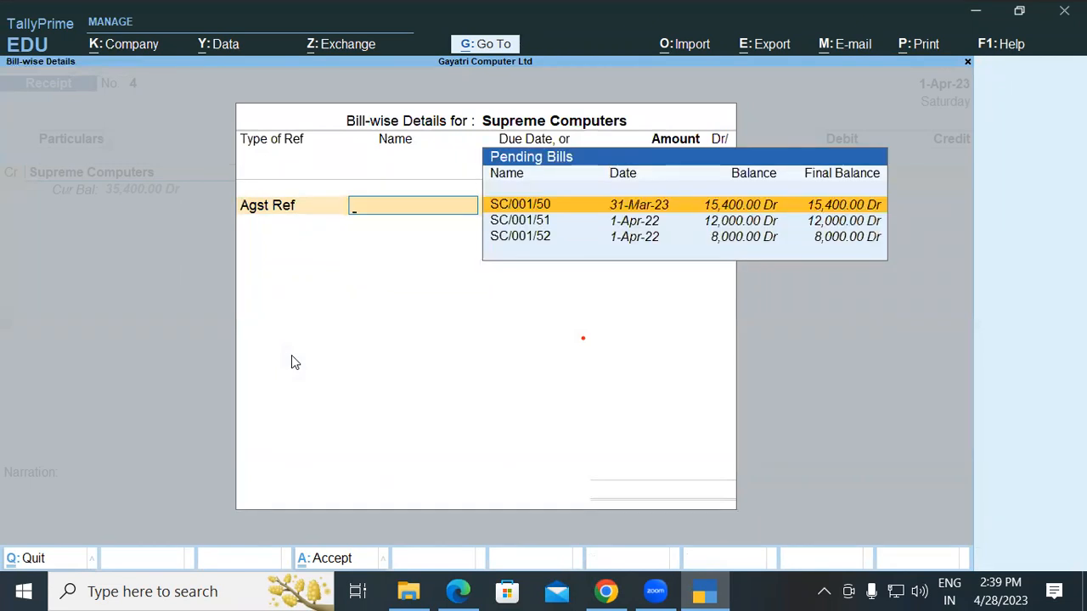
pyautogui.click(514, 206)
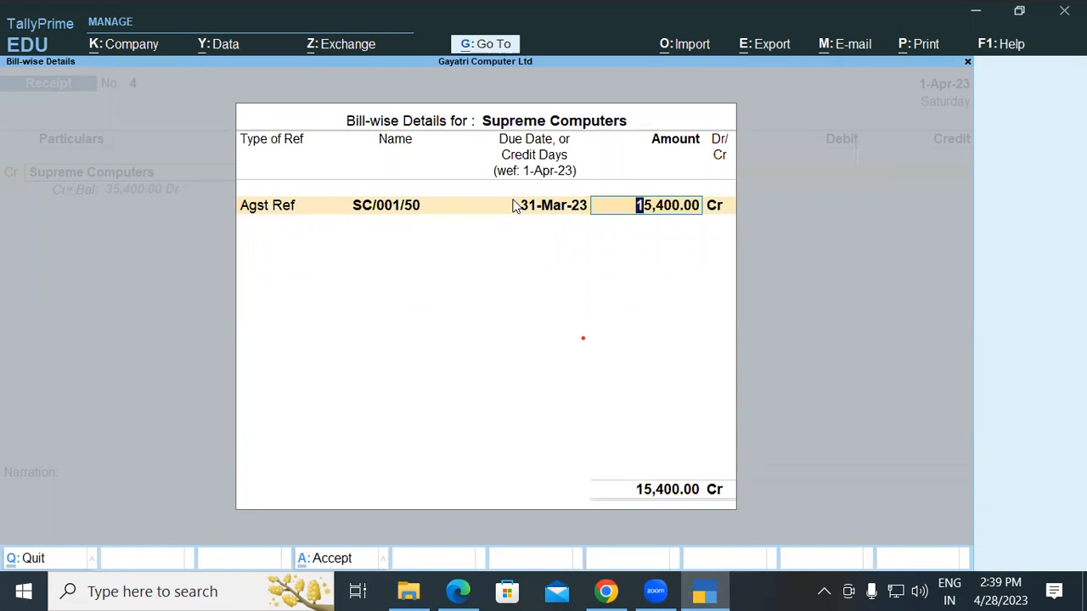
pyautogui.press('Return')
pyautogui.press('Return')
pyautogui.press('Return')
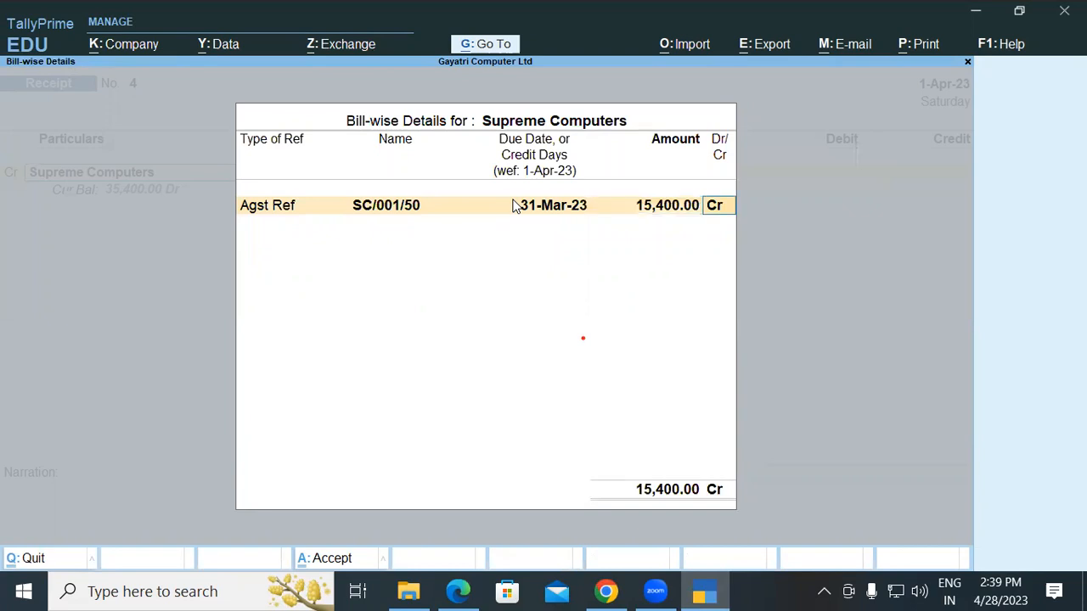
pyautogui.press('Return')
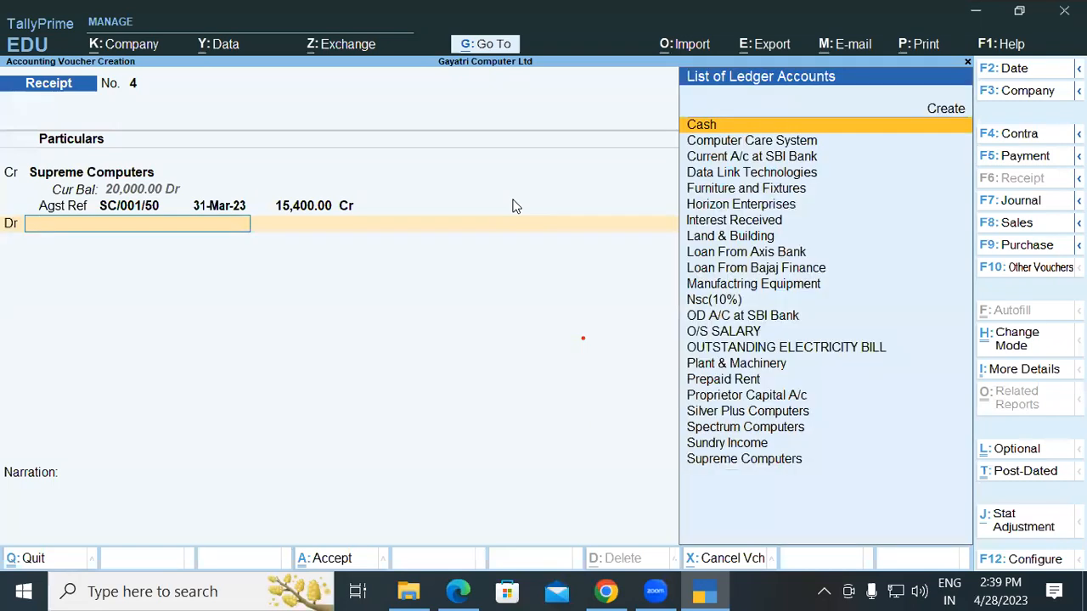
# Step: Debit Cash with 15000 in the Supreme Computers receipt voucher
pyautogui.write('Cas')
pyautogui.press('Return')
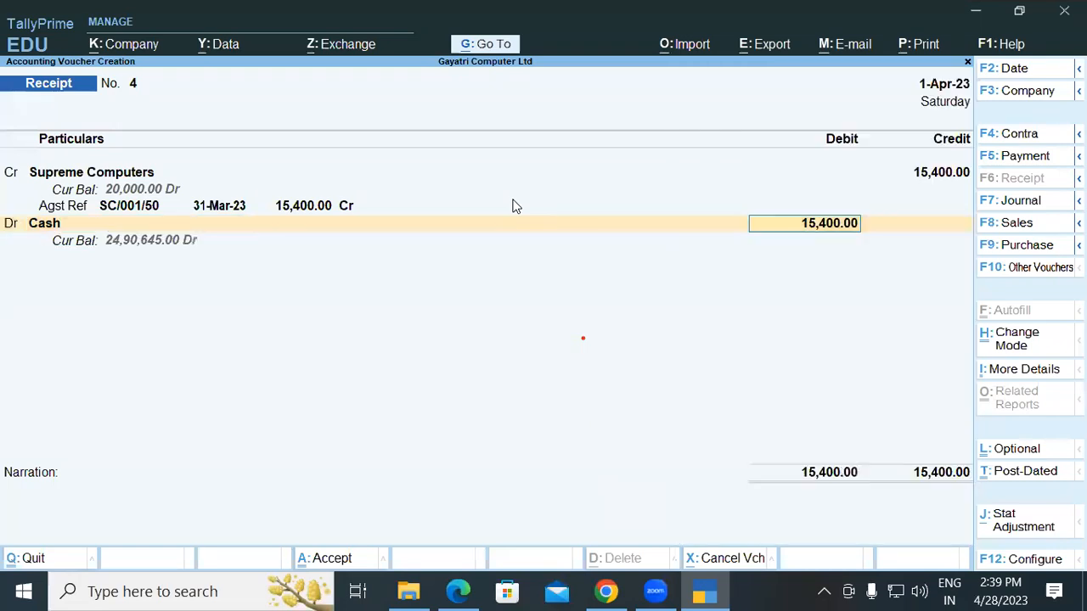
pyautogui.write('15000')
pyautogui.press('Return')
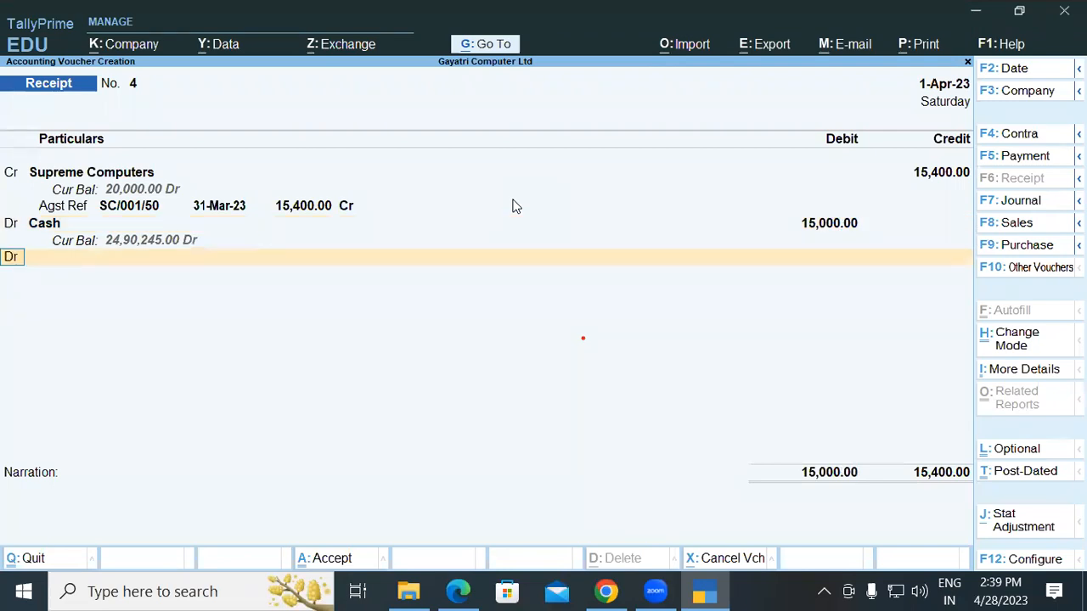
# Step: Start a further debit line and create a Discount Allow ledger for it under Indirect Expenses
pyautogui.press('Return')
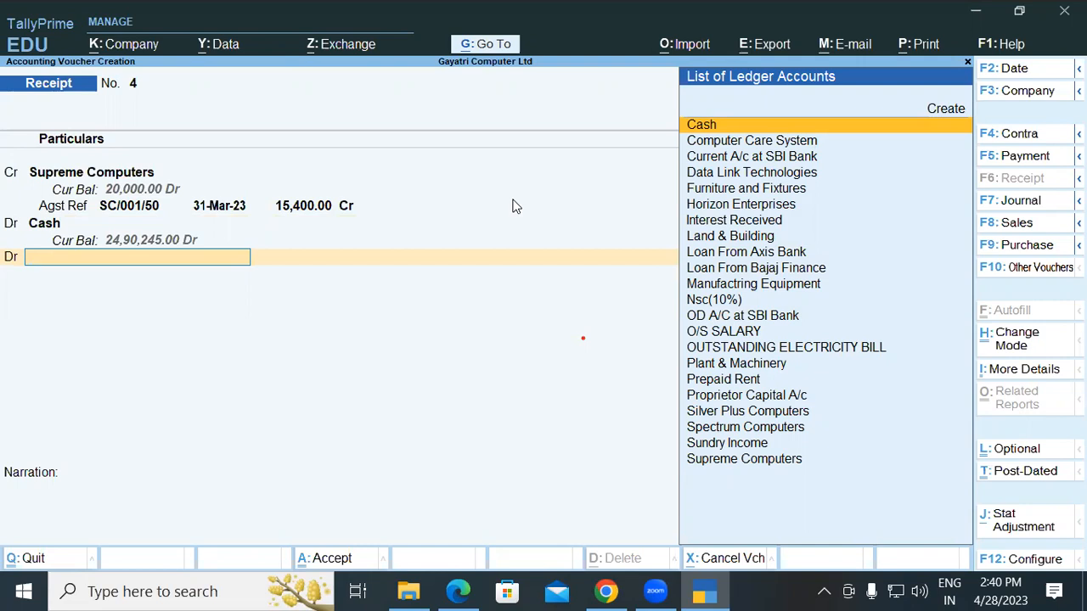
pyautogui.hotkey('alt', 'c')
pyautogui.write('Discount allow')
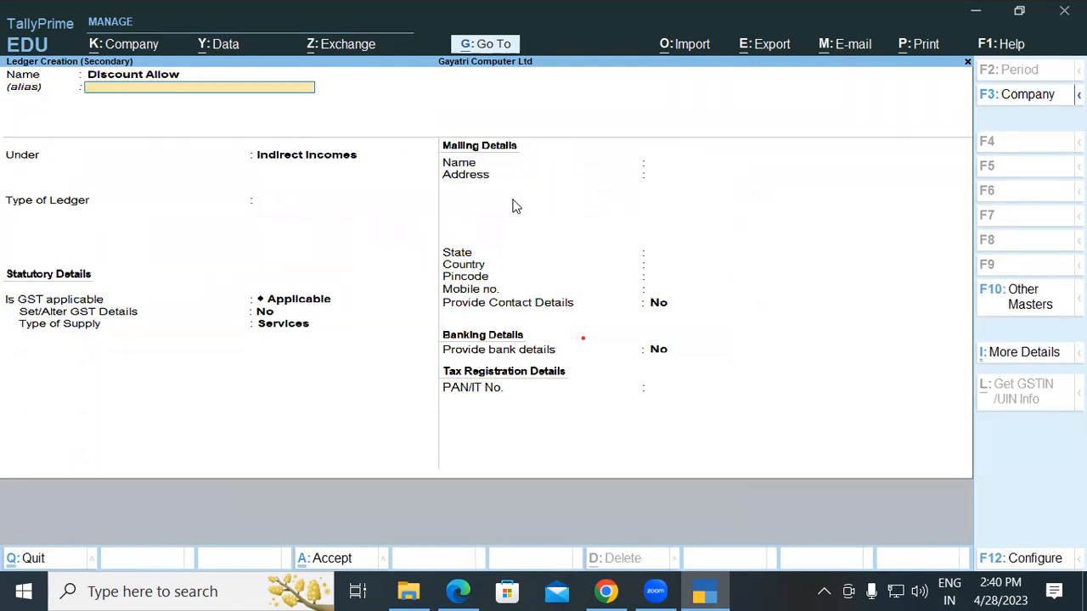
pyautogui.press('Return')
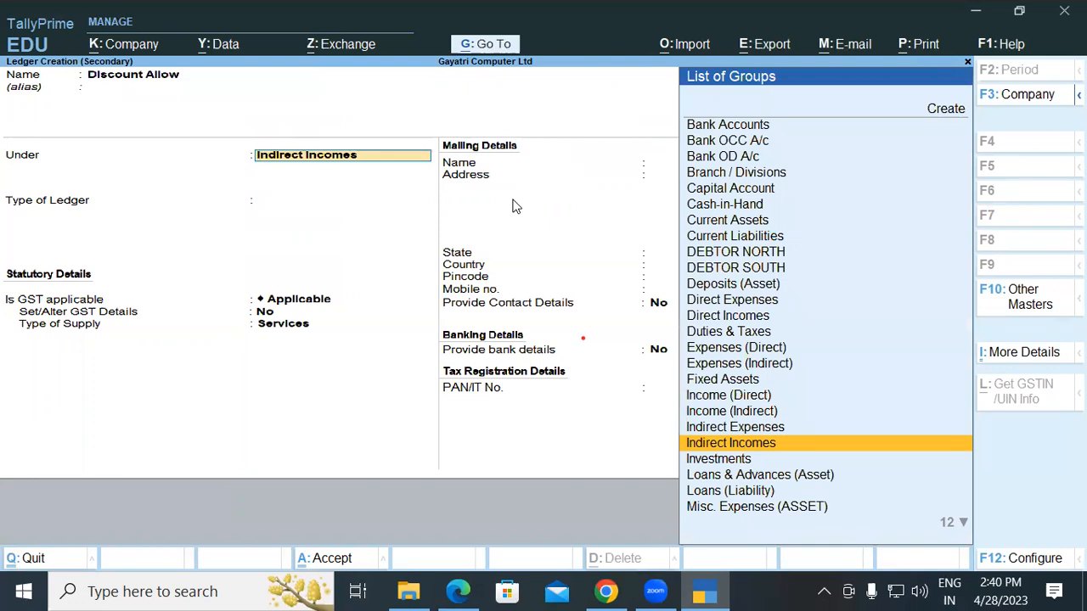
pyautogui.press('Up')
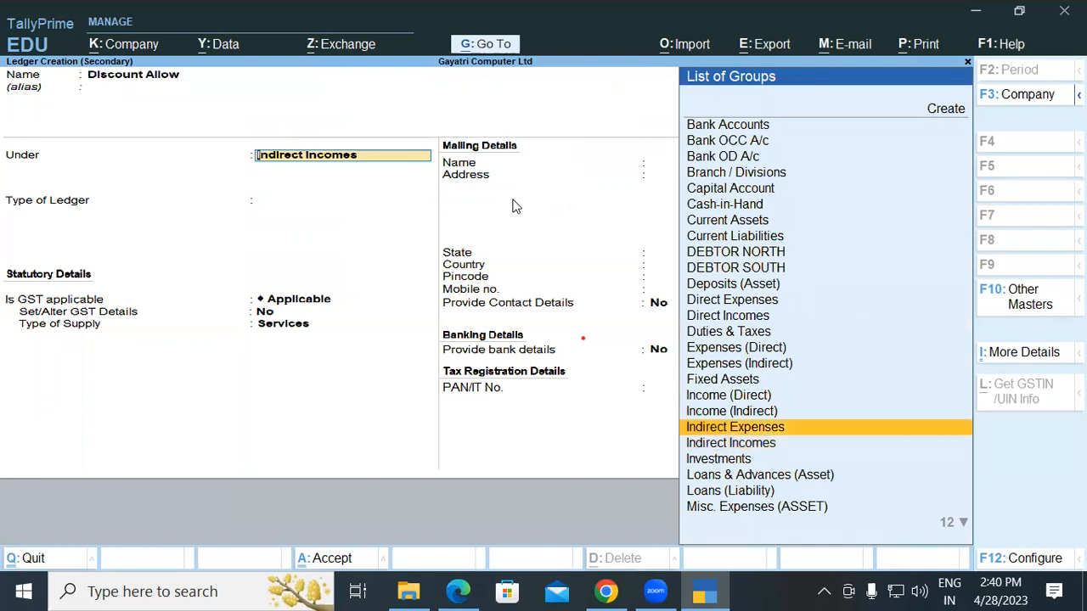
pyautogui.press('Return')
pyautogui.press('Return')
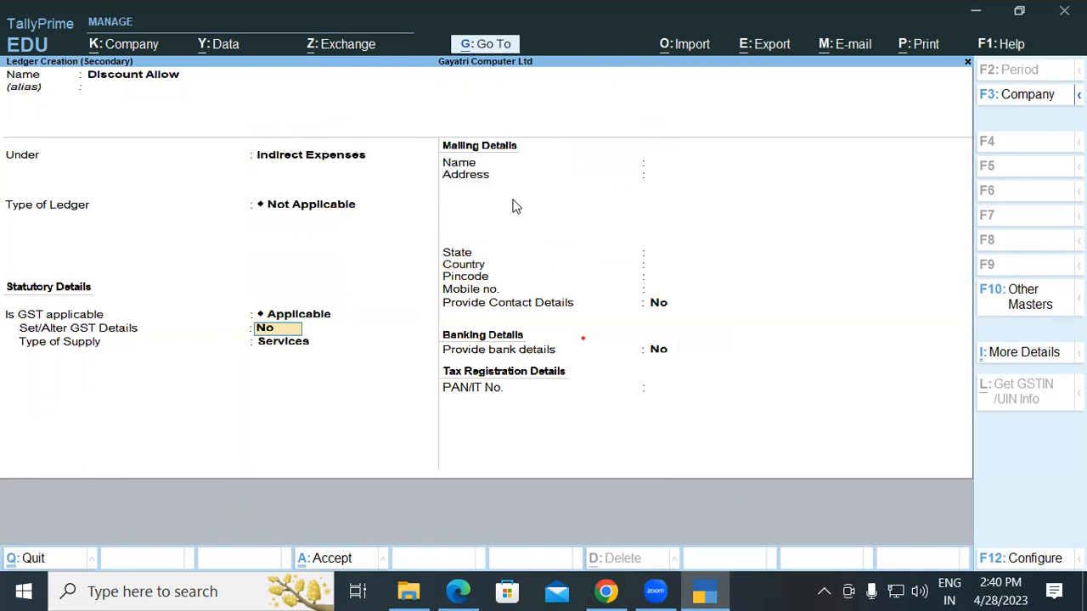
# Step: Set the type of supply to Goods for the Discount Allow ledger
pyautogui.press('Return')
pyautogui.press('Up')
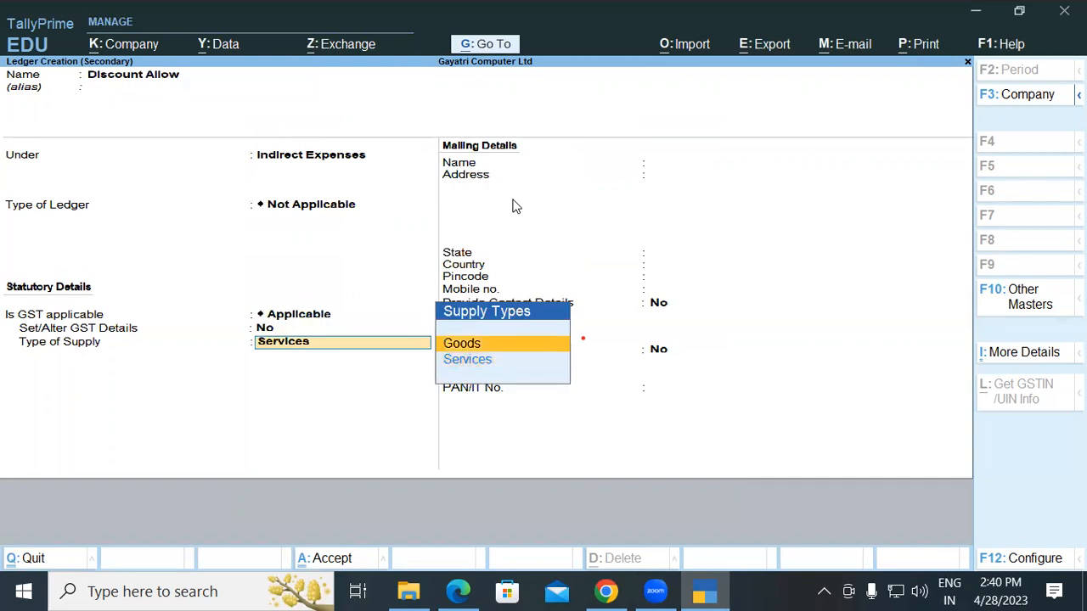
pyautogui.press('Return')
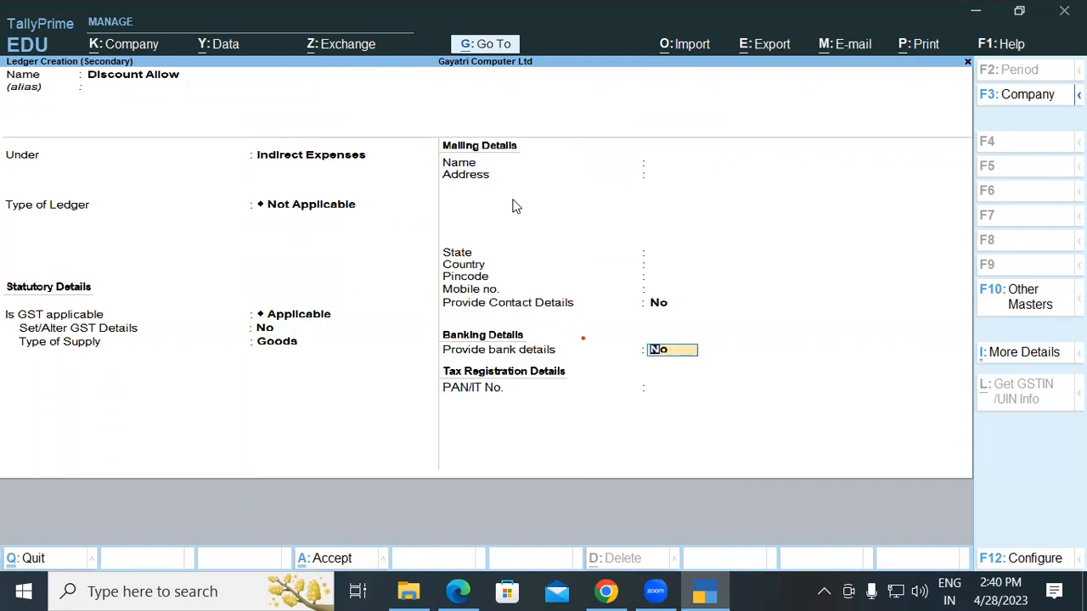
# Step: Make GST Not Applicable for Discount Allow, include it in GST assessable value for Goods based on value, and save the ledger
pyautogui.press('BackSpace')
pyautogui.press('BackSpace')
pyautogui.press('BackSpace')
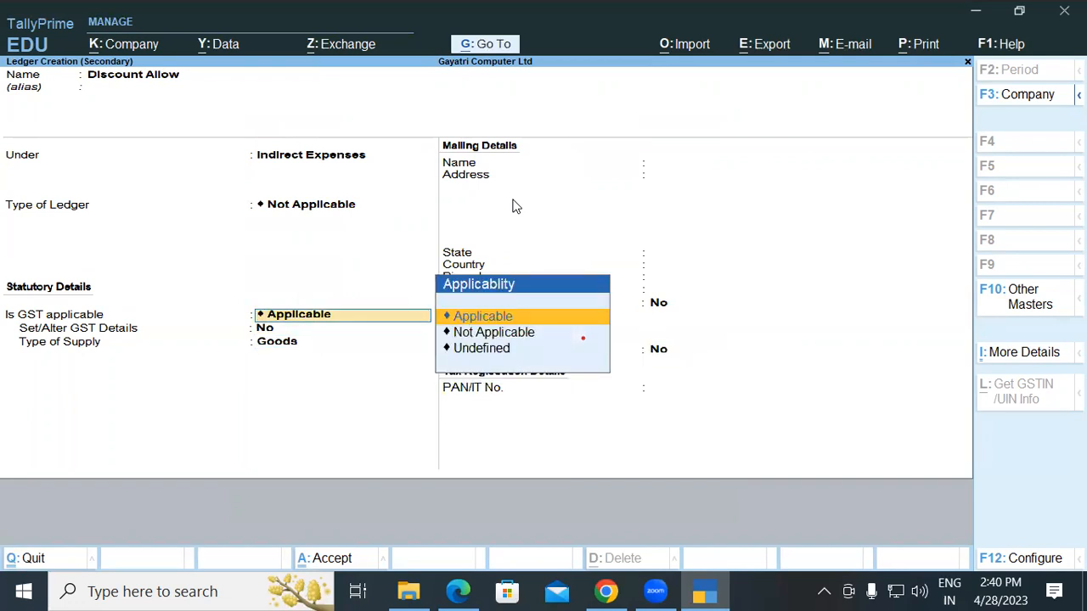
pyautogui.press('Down')
pyautogui.press('Return')
pyautogui.press('Down')
pyautogui.press('Return')
pyautogui.press('Return')
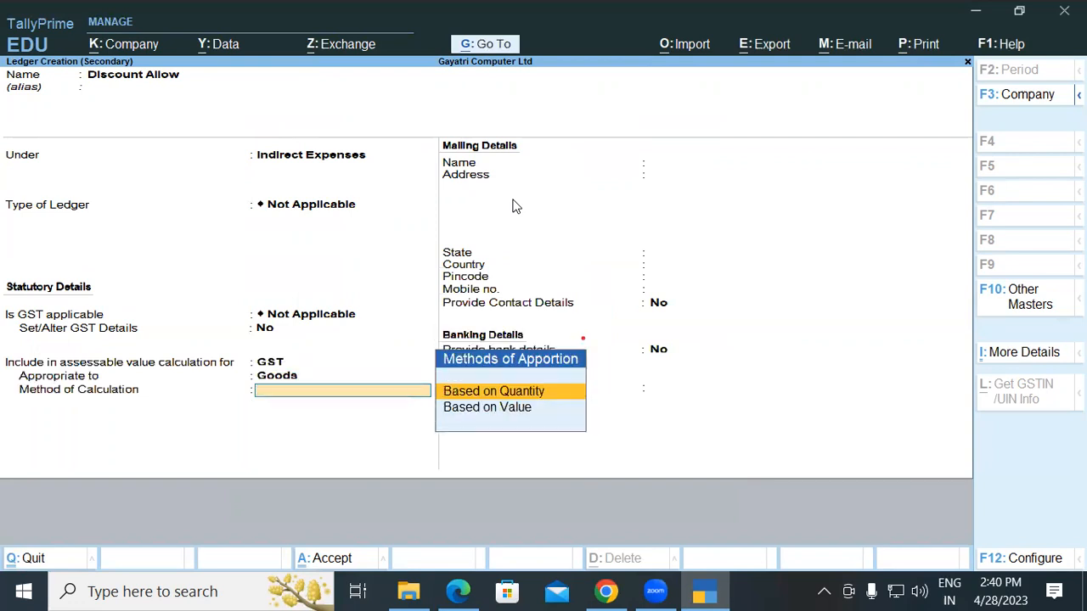
pyautogui.press('Down')
pyautogui.press('Return')
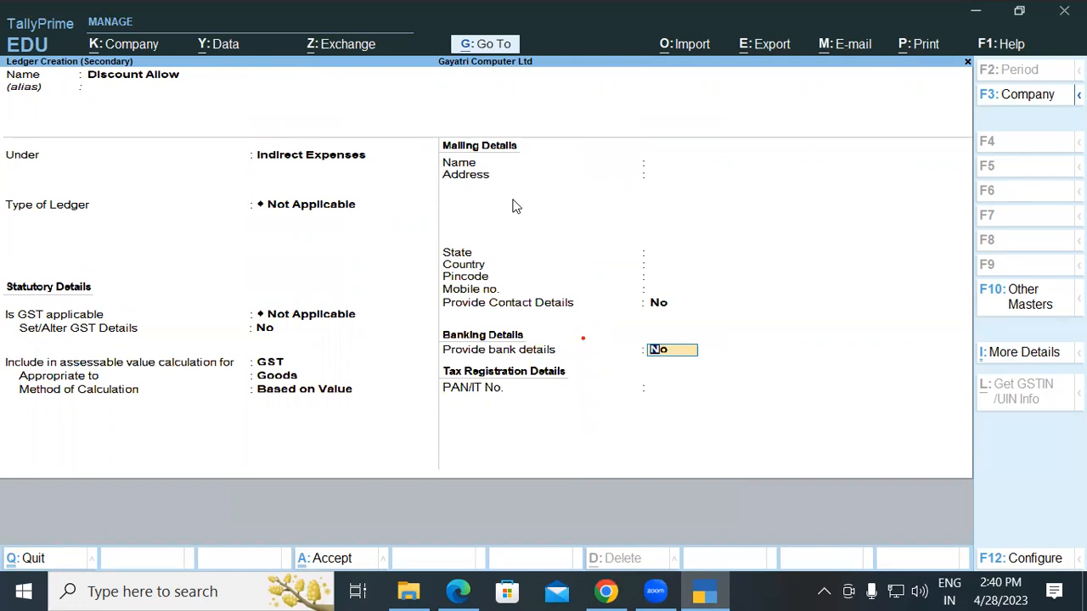
pyautogui.press('Return')
pyautogui.press('y')
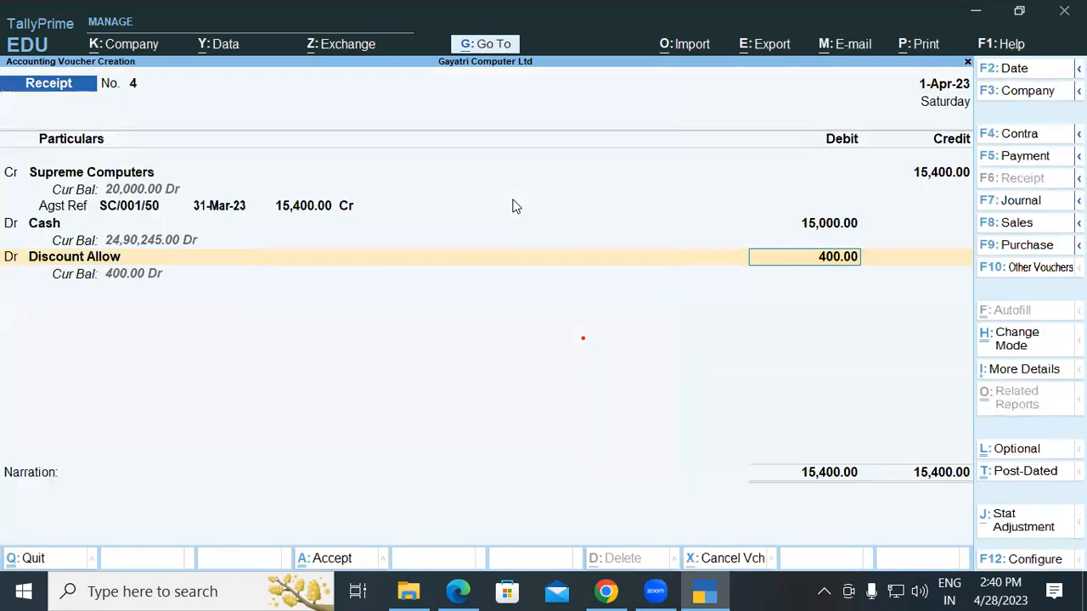